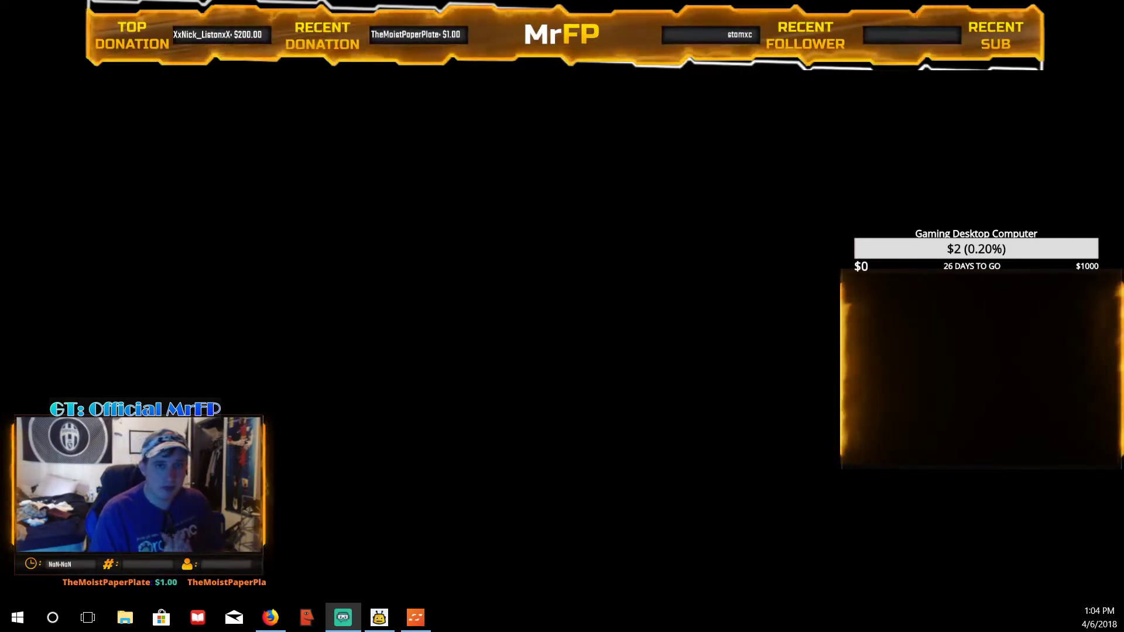
Step: Switch to Firefox, which shows Mixer's Featured page
key(alt+Tab)
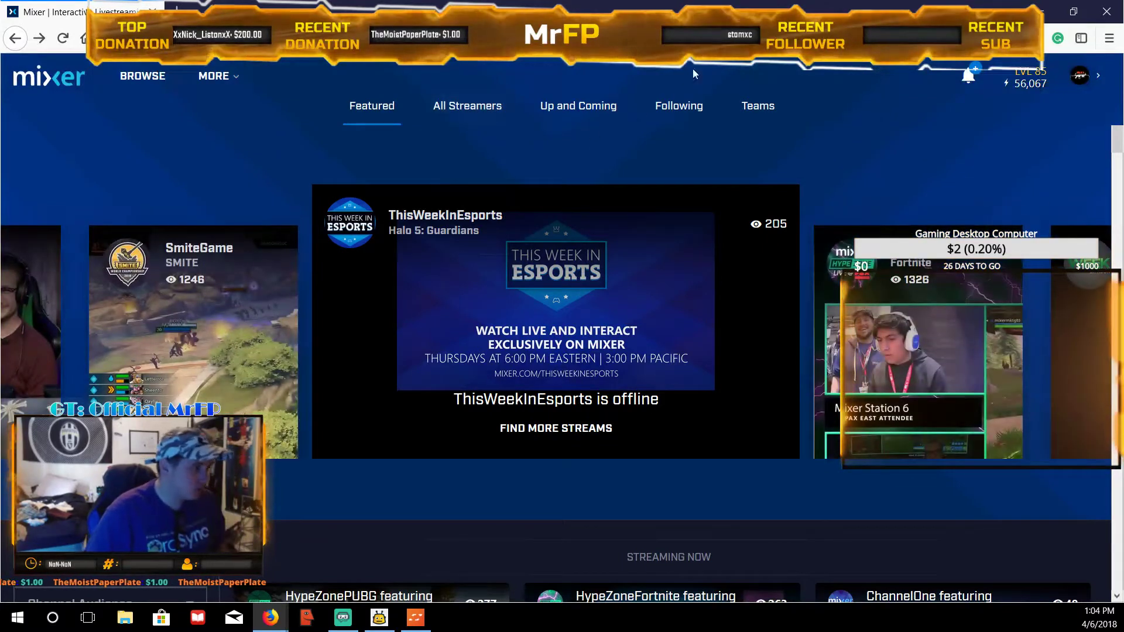
Step: Go to Mixer's Developer Lab from the MORE menu to see projects MrFP and MrFP 2
click(223, 86)
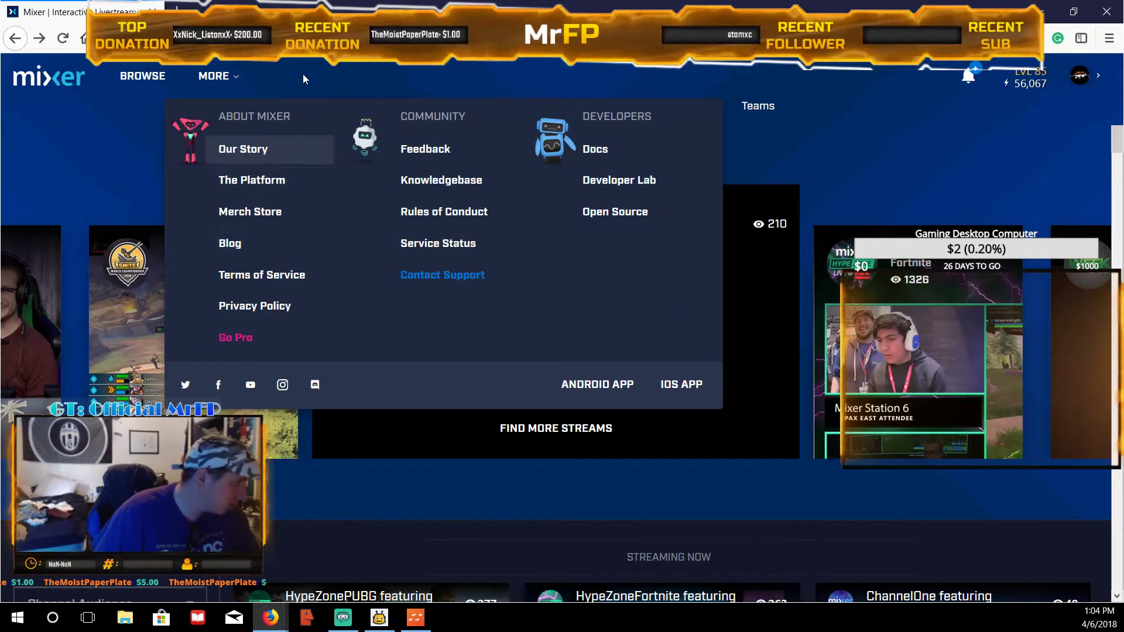
mouse_move(218, 76)
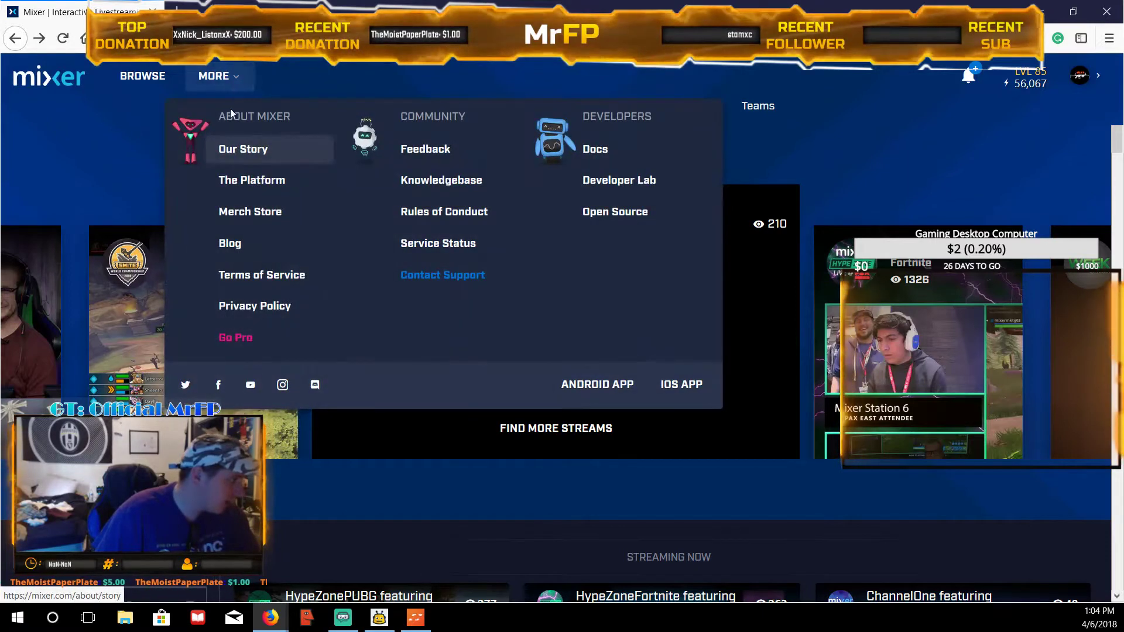
click(608, 182)
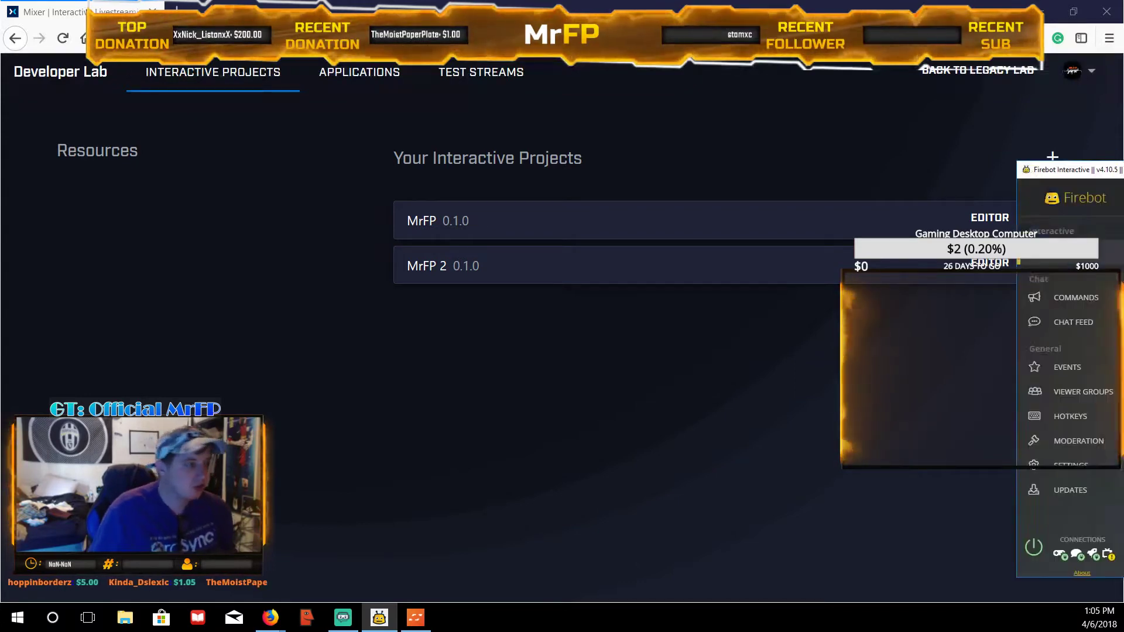
key(alt+Tab)
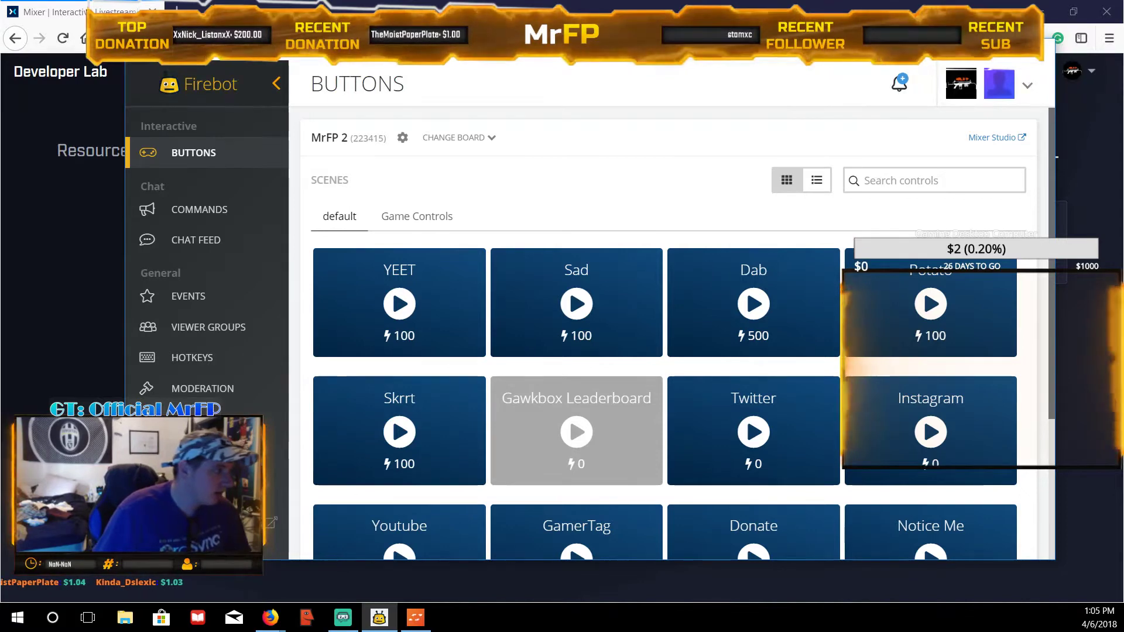
key(alt+Tab)
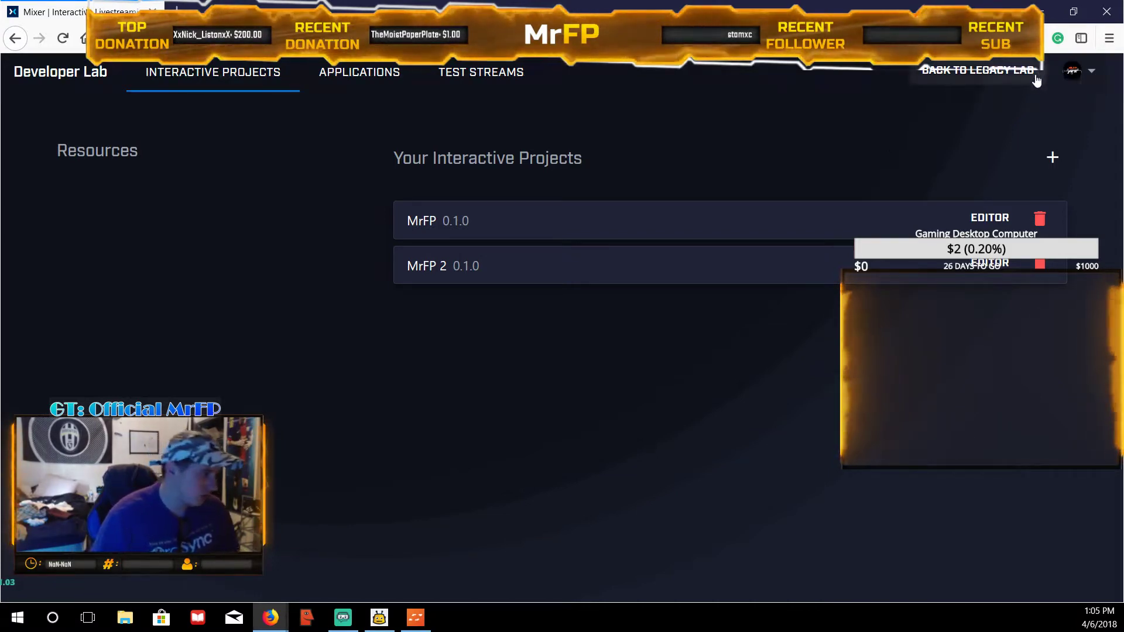
drag(403, 158, 633, 139)
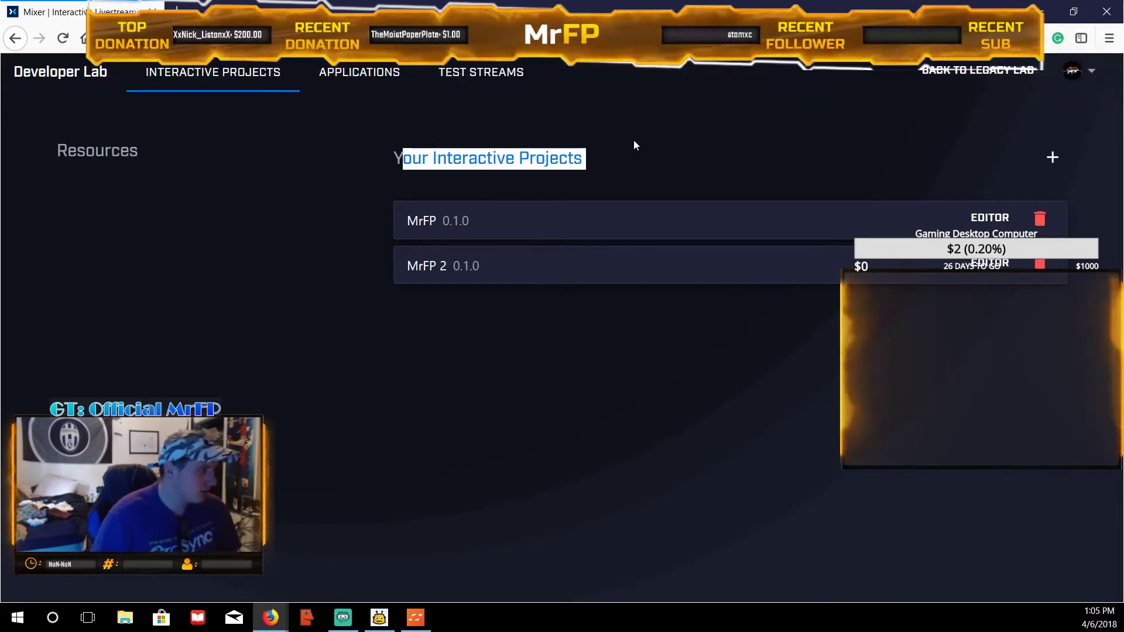
click(556, 502)
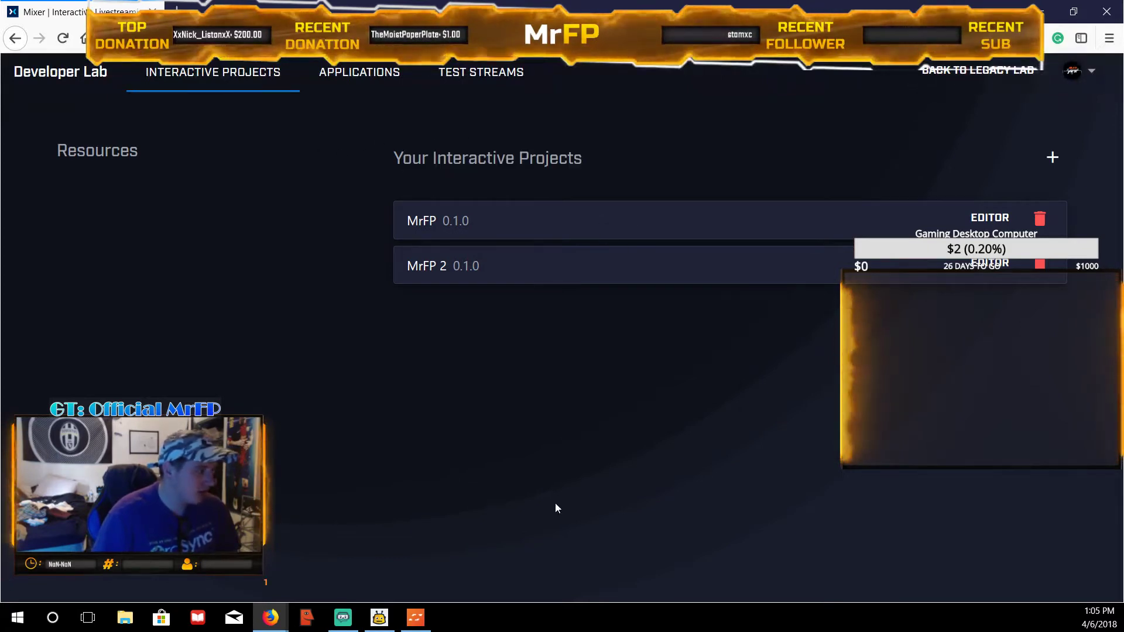
Step: Create and save a new project titled 'Test' with Fortnite as its game
click(1047, 161)
click(489, 304)
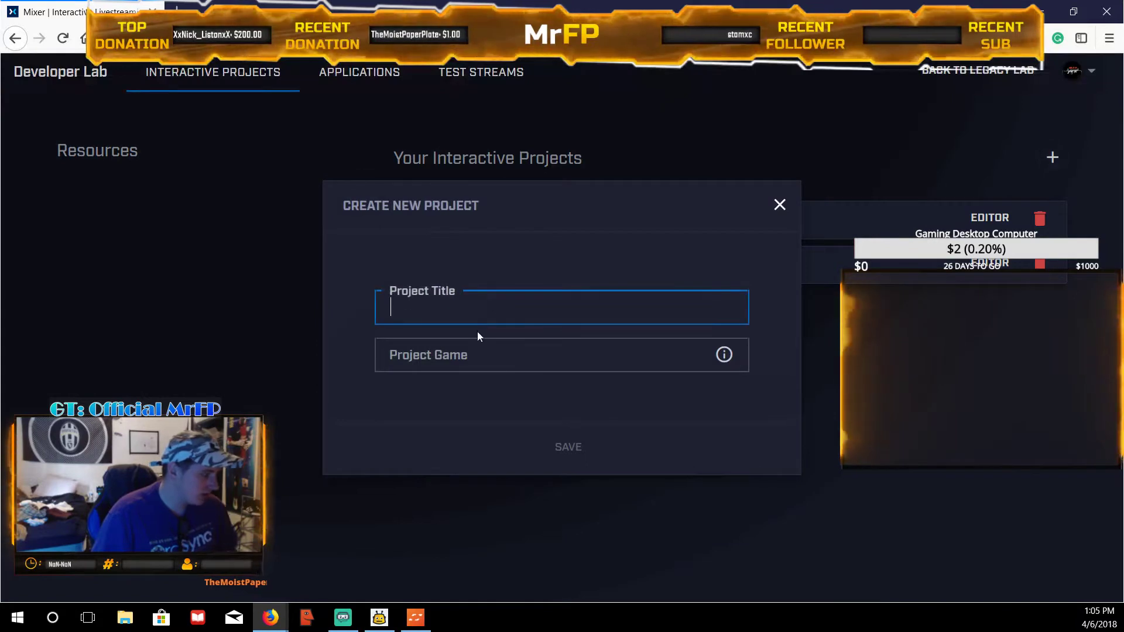
text(Test)
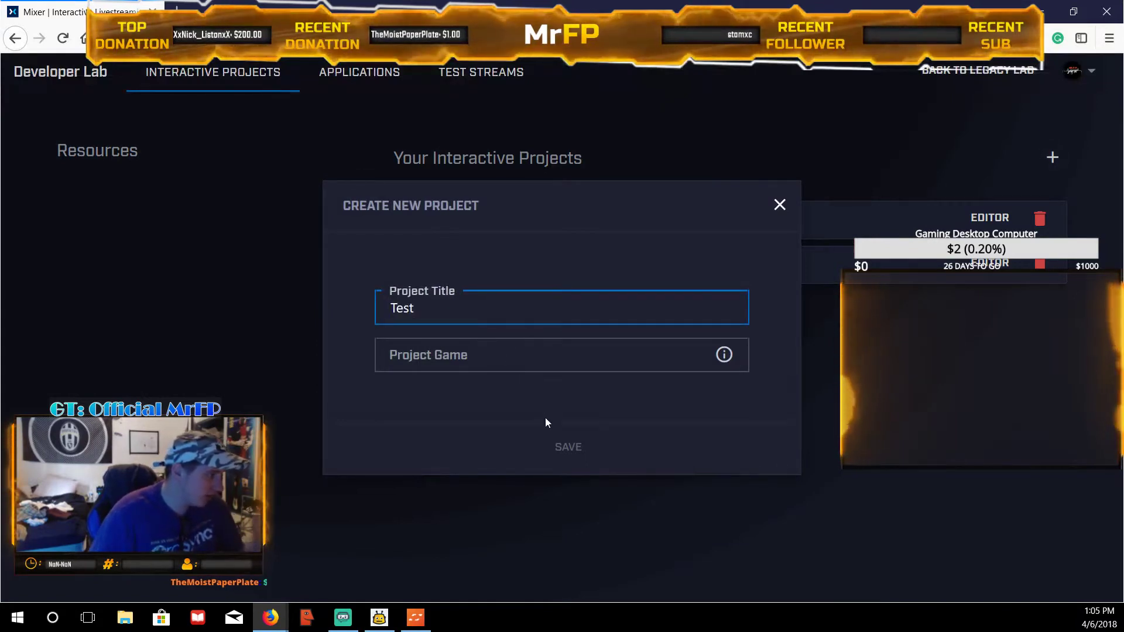
click(495, 359)
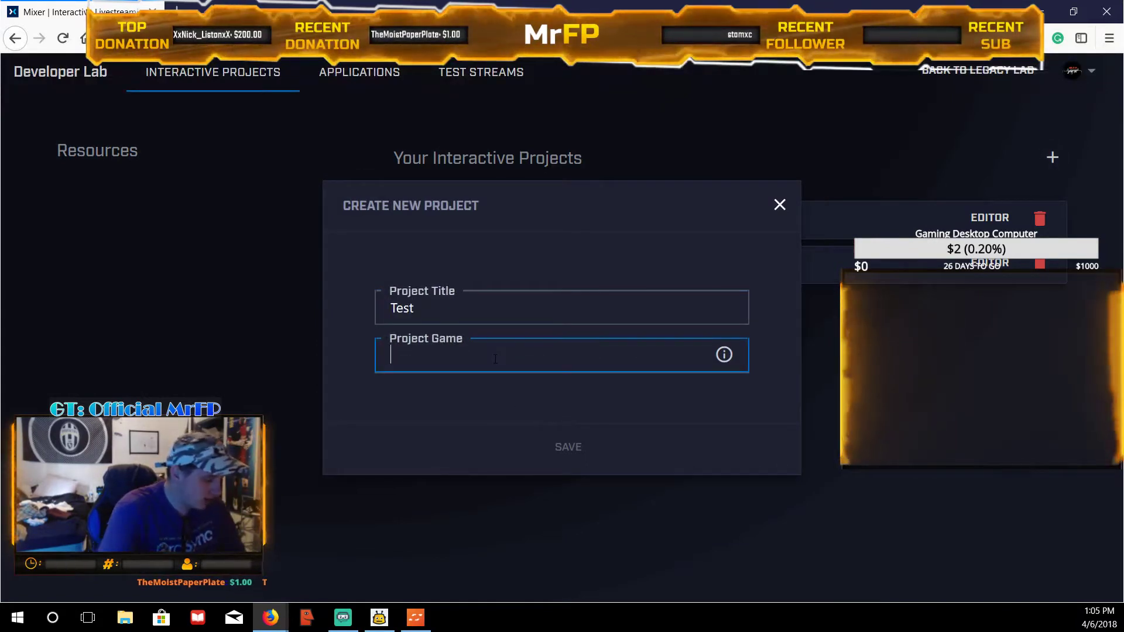
text(Fortnite)
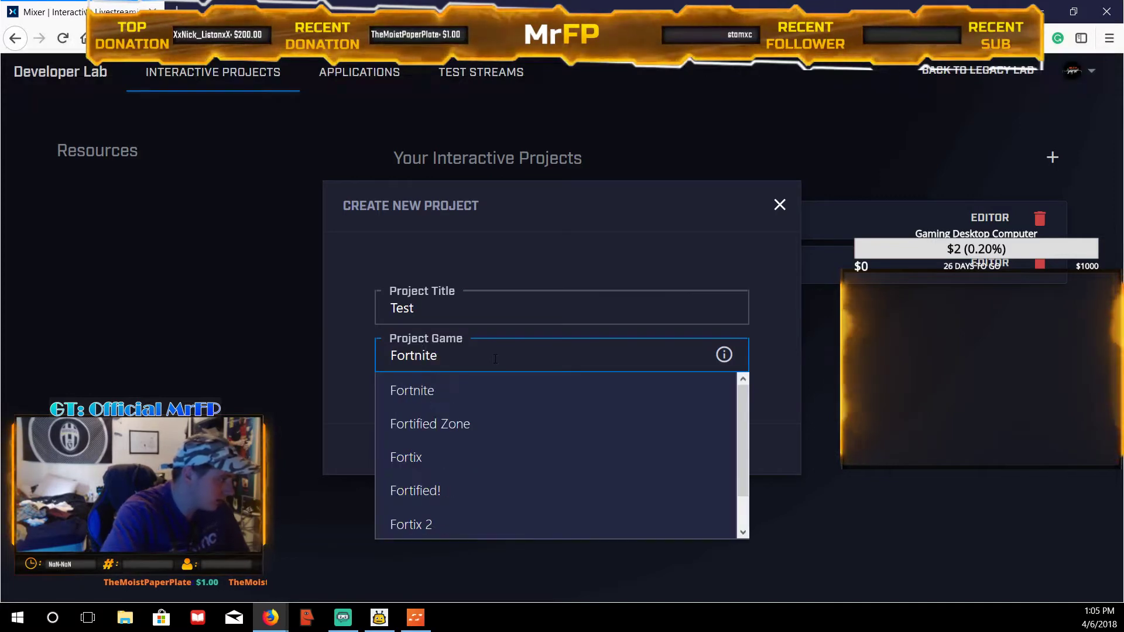
click(493, 390)
click(576, 467)
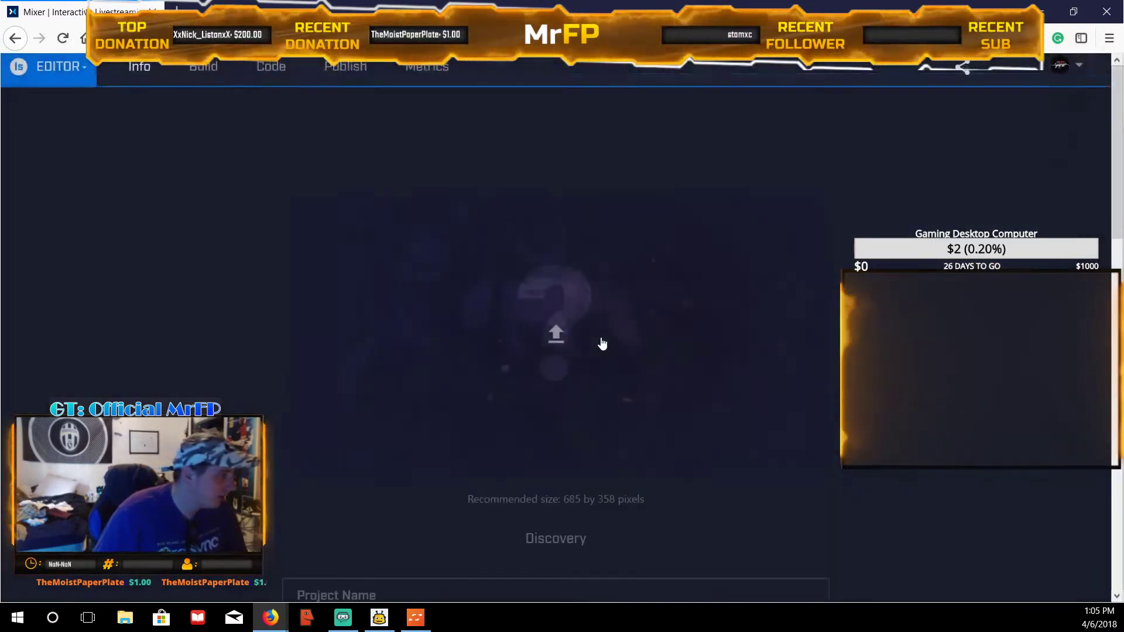
scroll(575, 370, down, 5)
scroll(577, 376, up, 3)
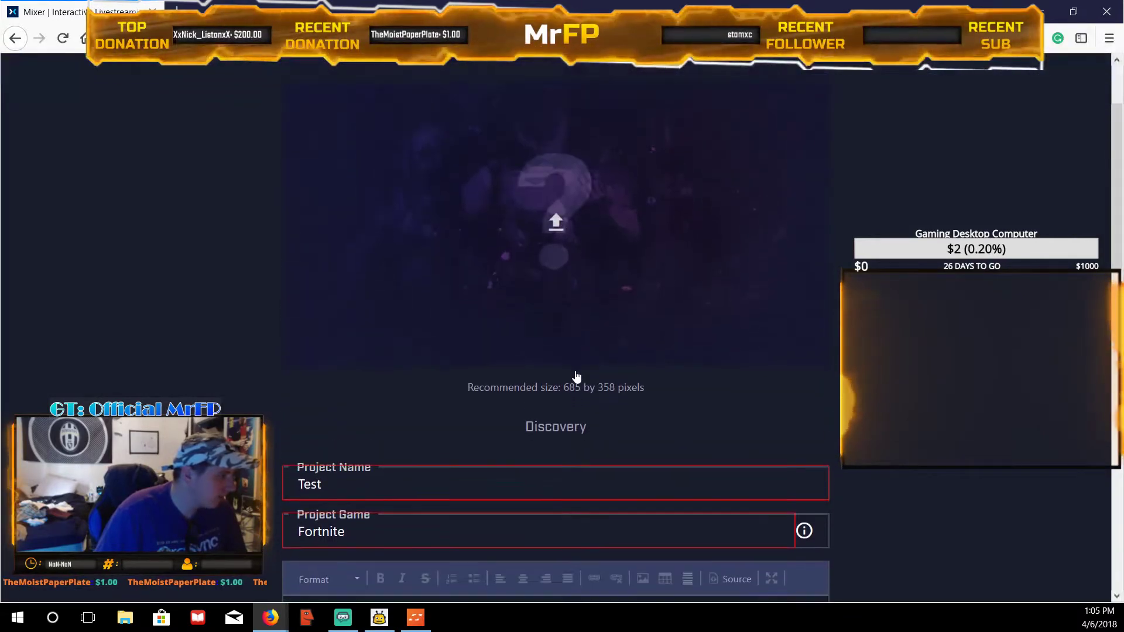
scroll(576, 376, up, 2)
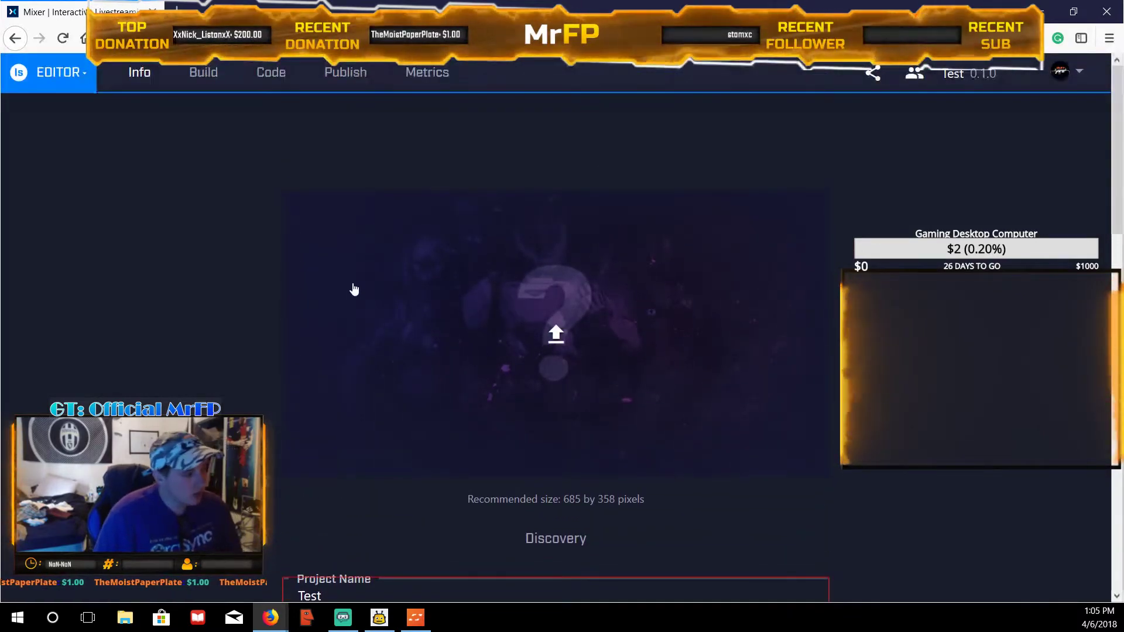
scroll(353, 285, down, 9)
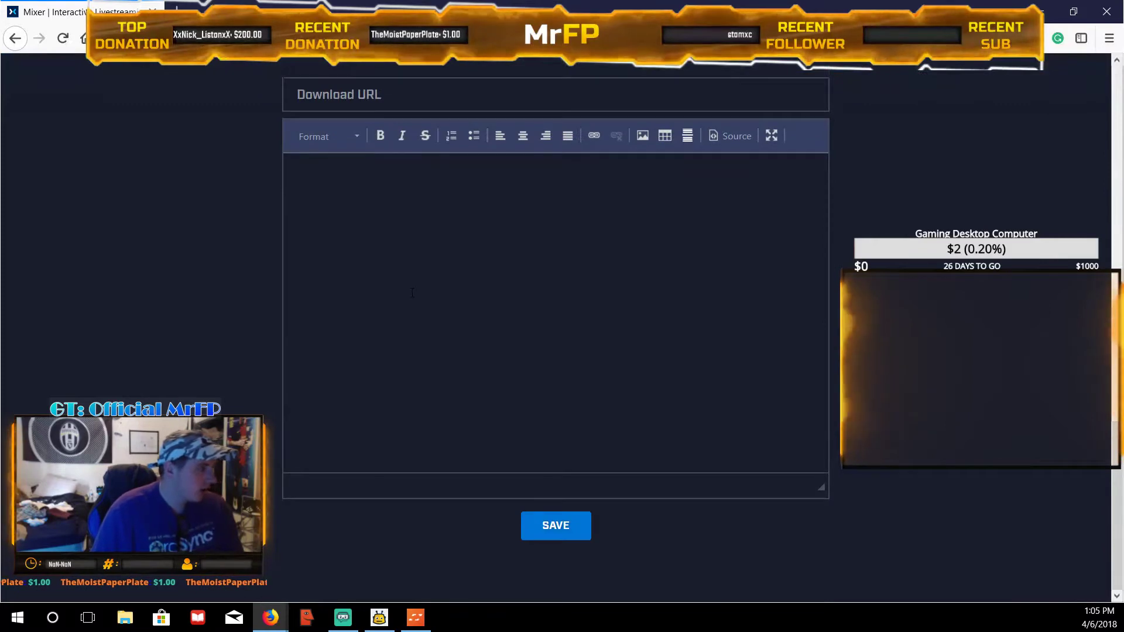
scroll(411, 293, up, 10)
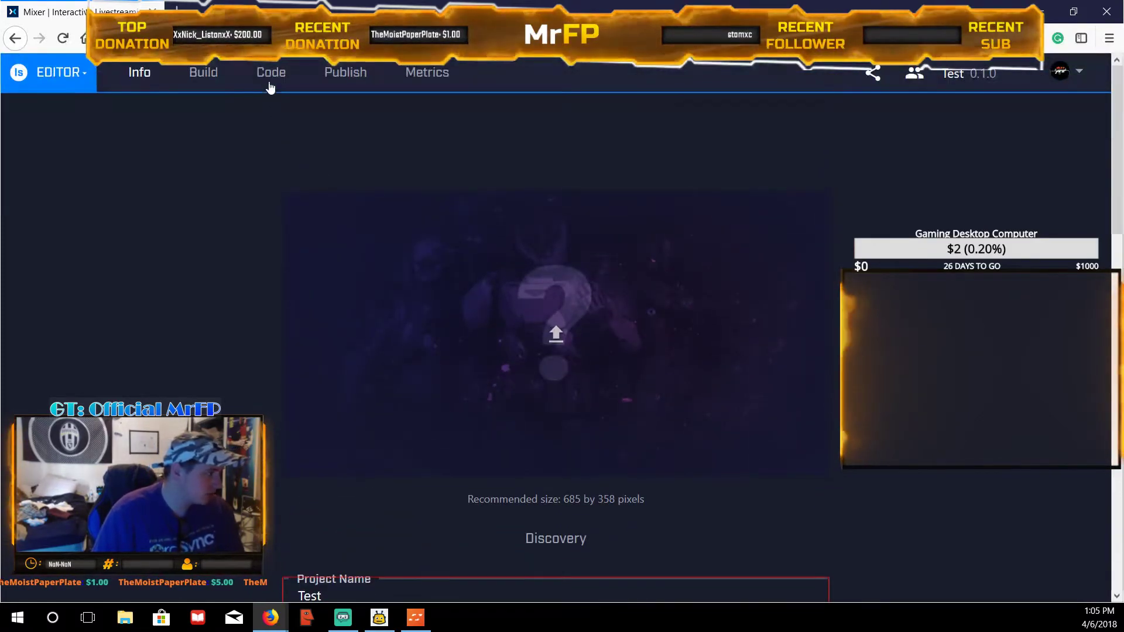
Step: Select version ID 232689 on the Test project's Code page and start adding a new Firebot board
click(269, 74)
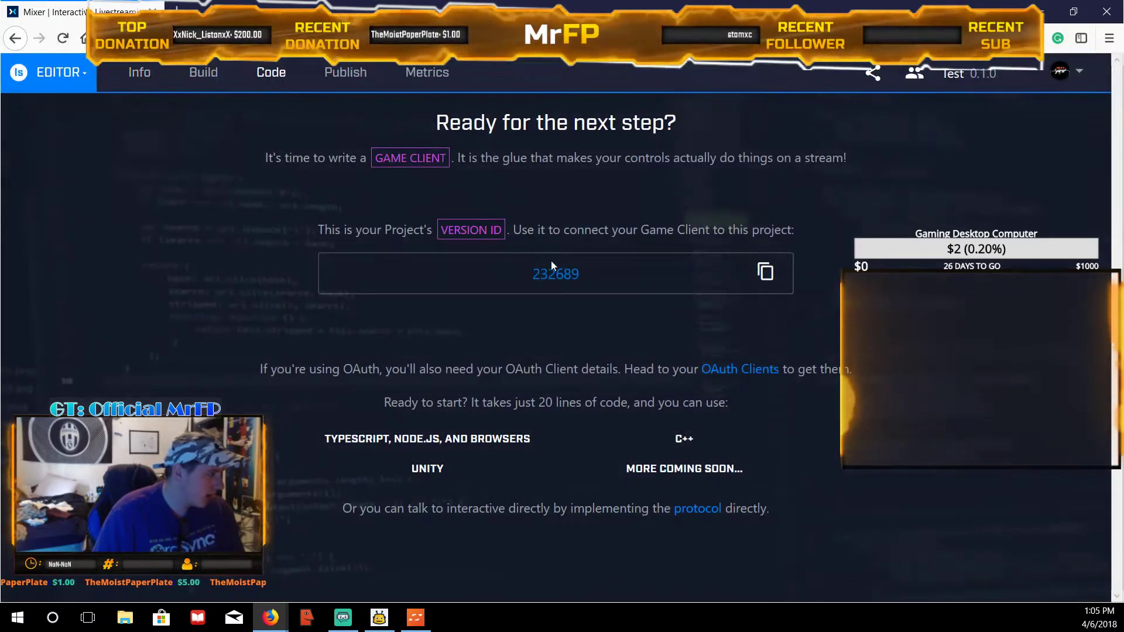
drag(600, 268, 498, 281)
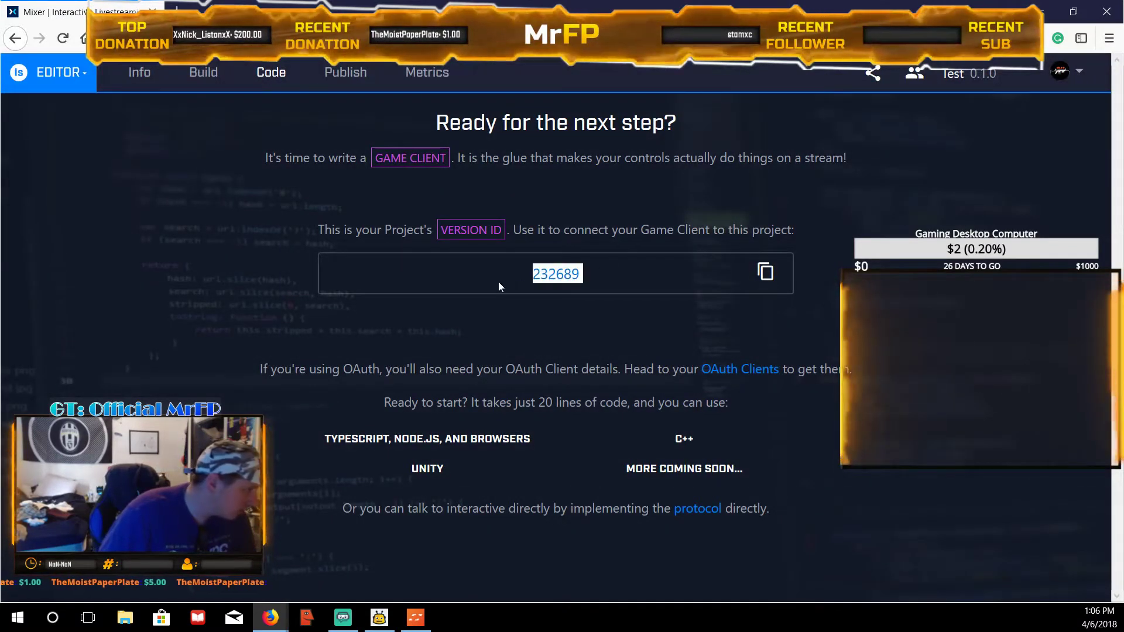
click(396, 614)
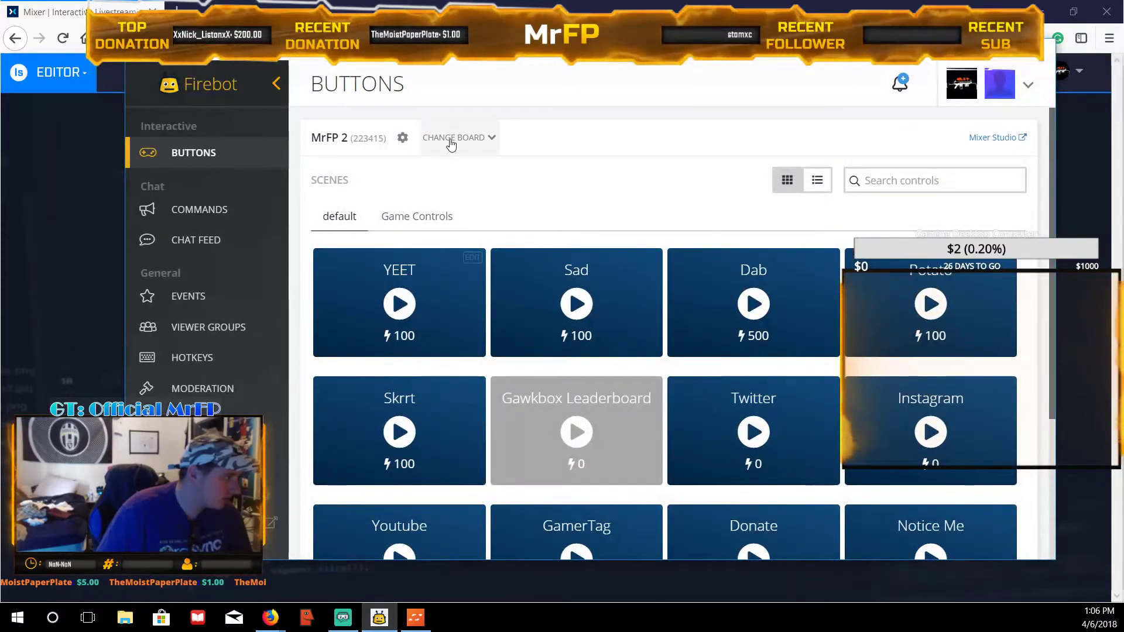
click(454, 140)
click(479, 224)
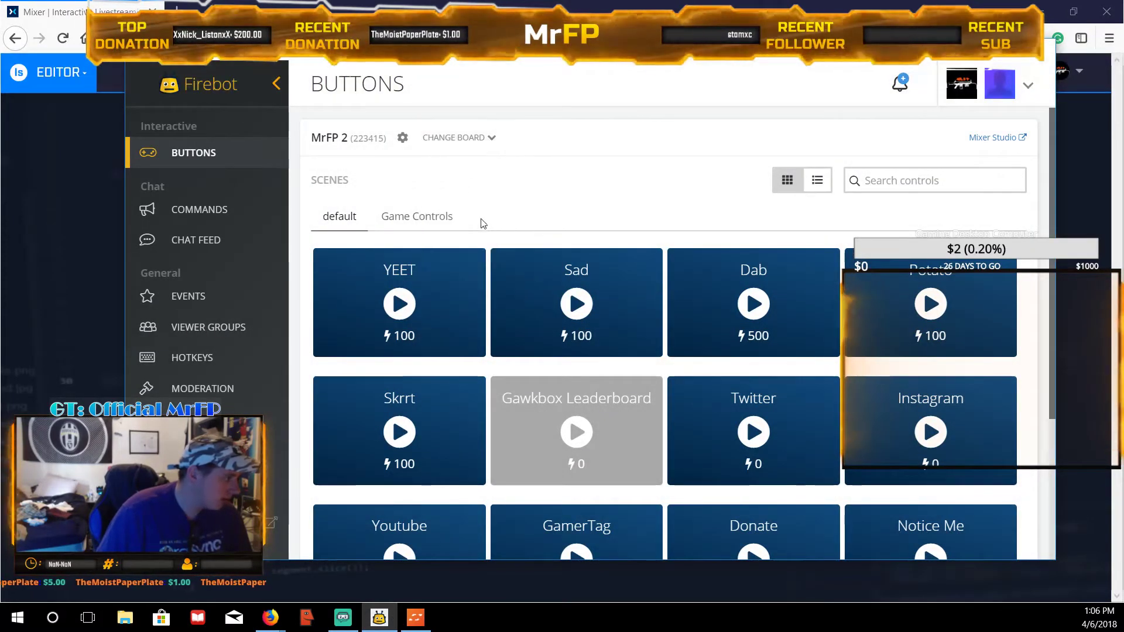
Step: Reselect version ID 232689 on the Code page and return to Firebot's Add New Board dialog
click(91, 301)
drag(585, 274, 503, 272)
key(ctrl+c)
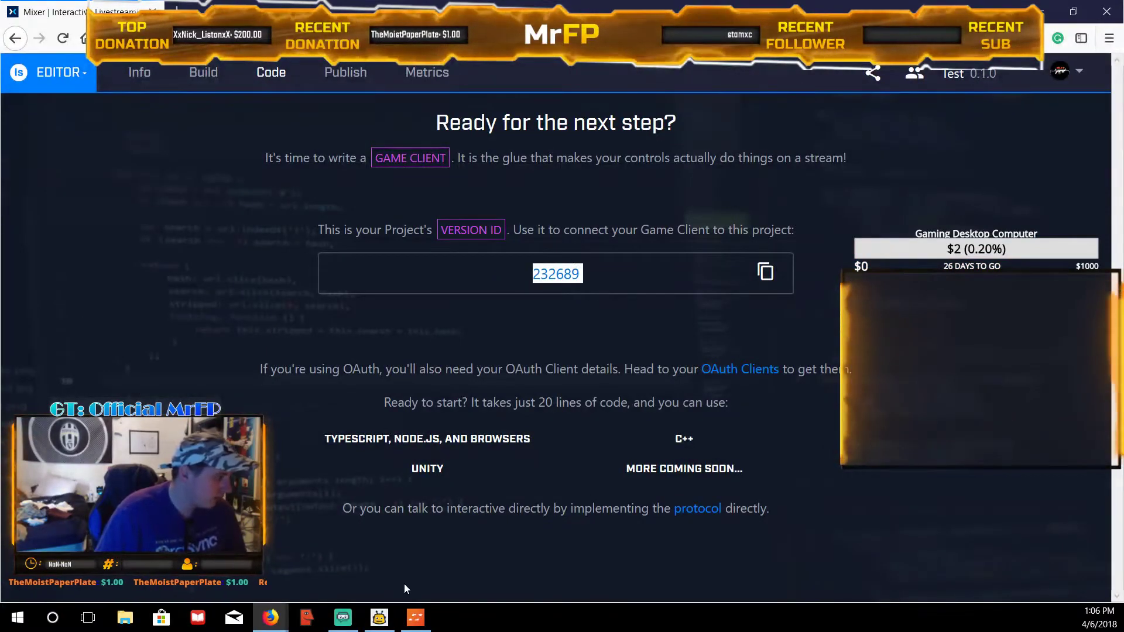
click(379, 618)
Step: Paste 232689 as the board code and add the Test board to Firebot
click(566, 344)
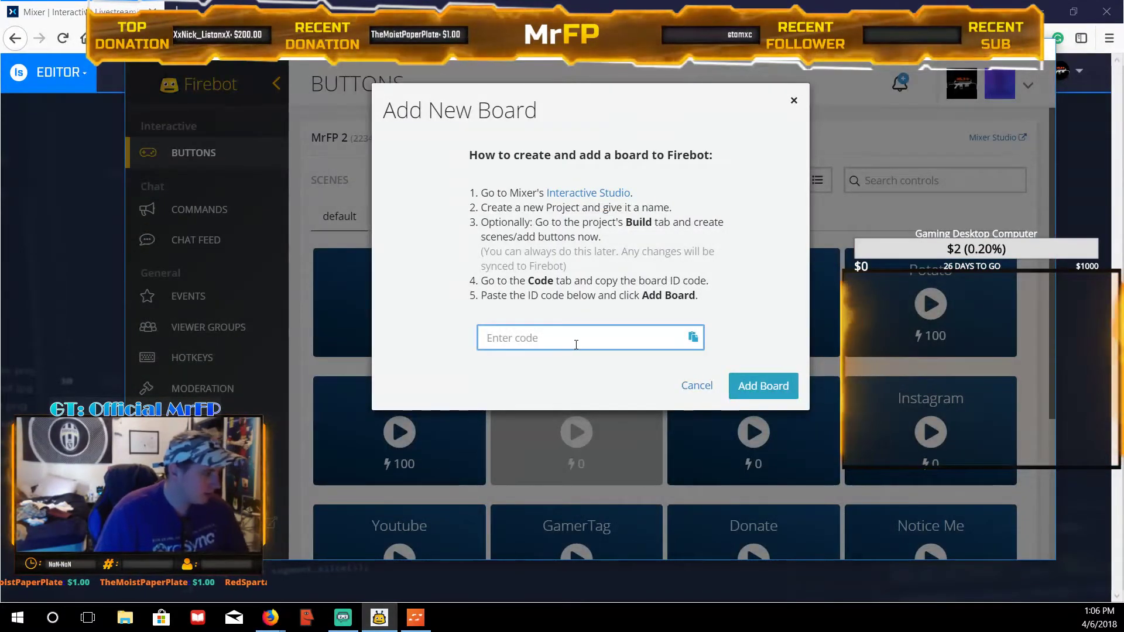
key(ctrl+v)
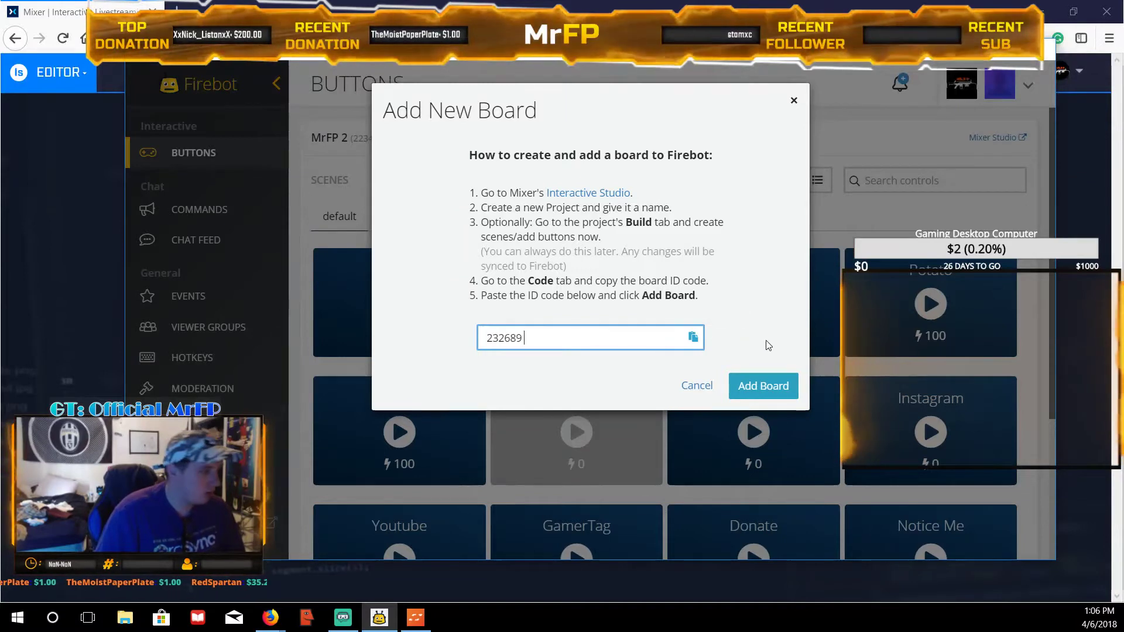
click(776, 388)
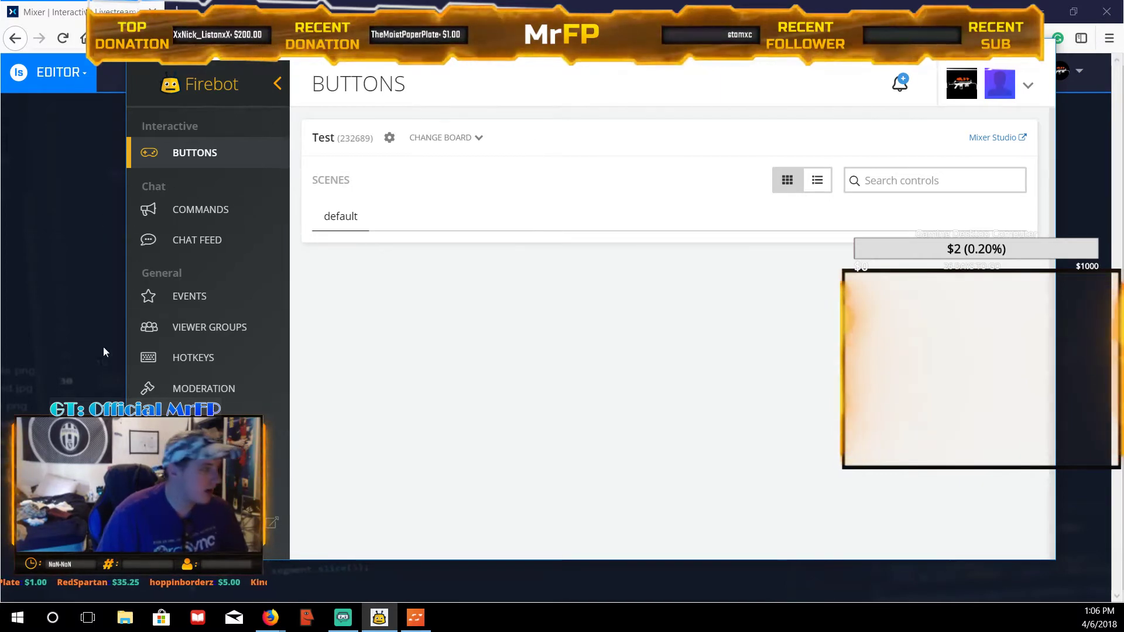
click(48, 371)
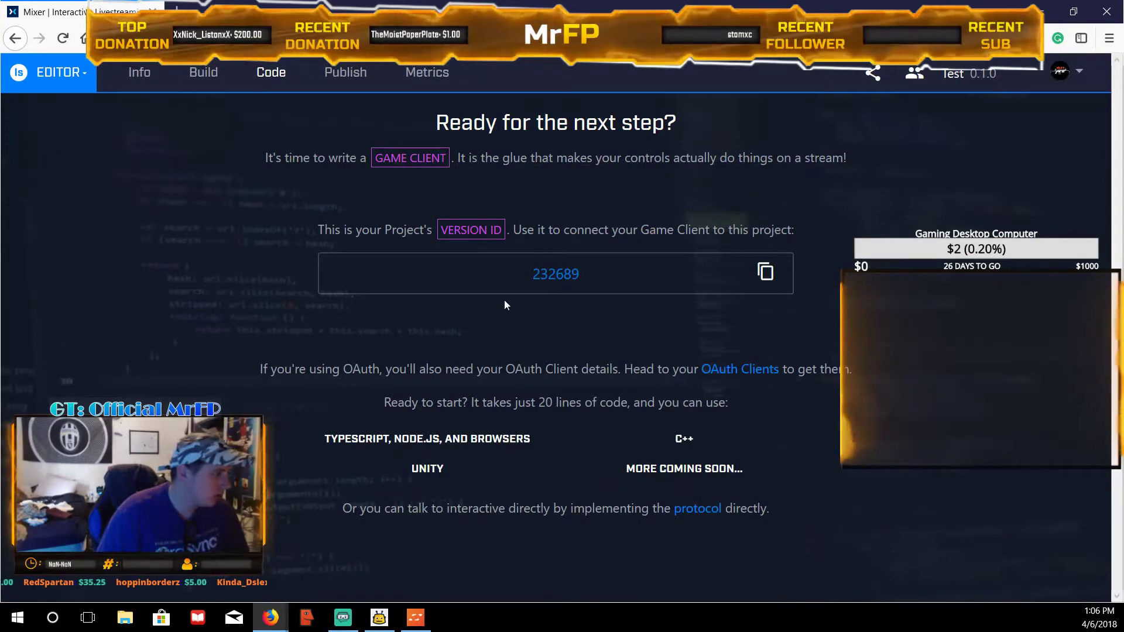
Step: On the Build page, add BUTTON controls named Test 1, Test 2 and Test 3
click(203, 76)
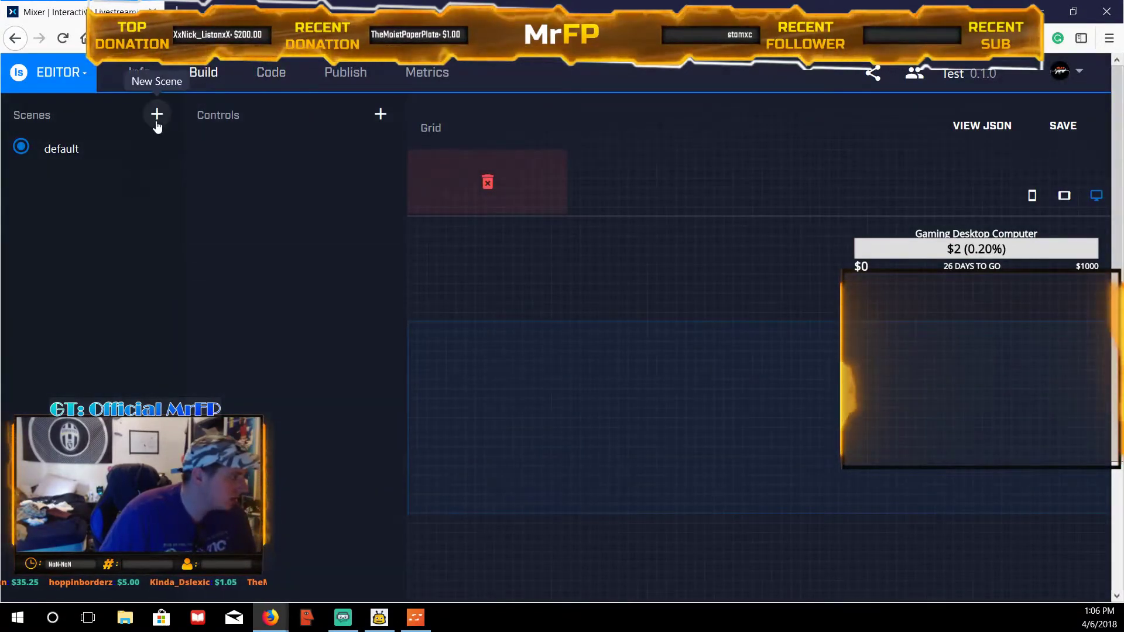
click(382, 115)
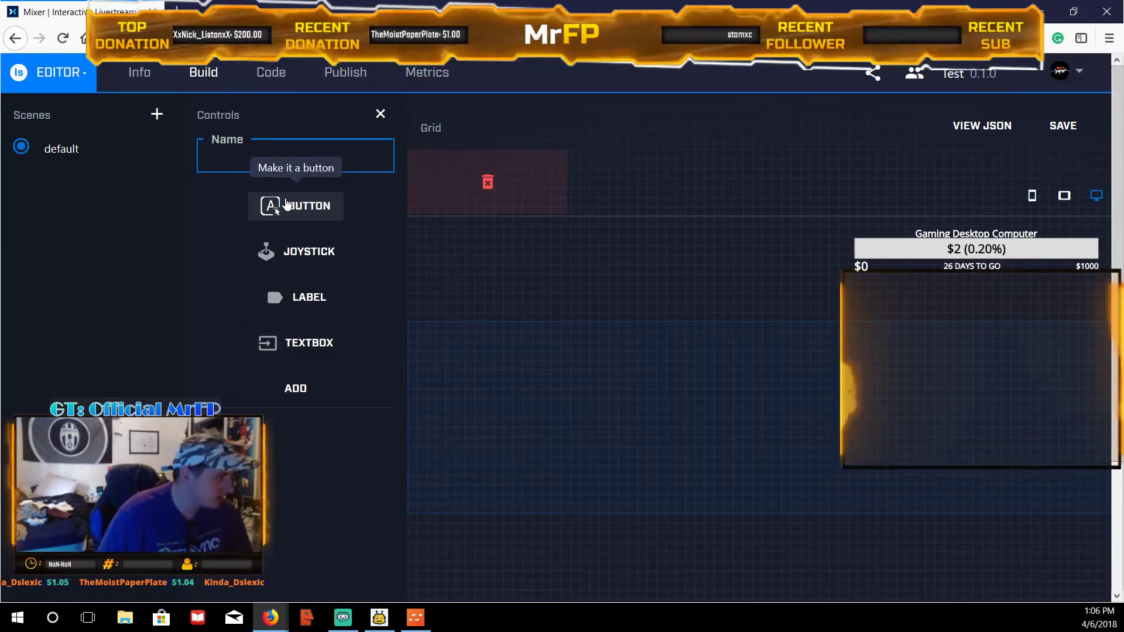
text(Test 1)
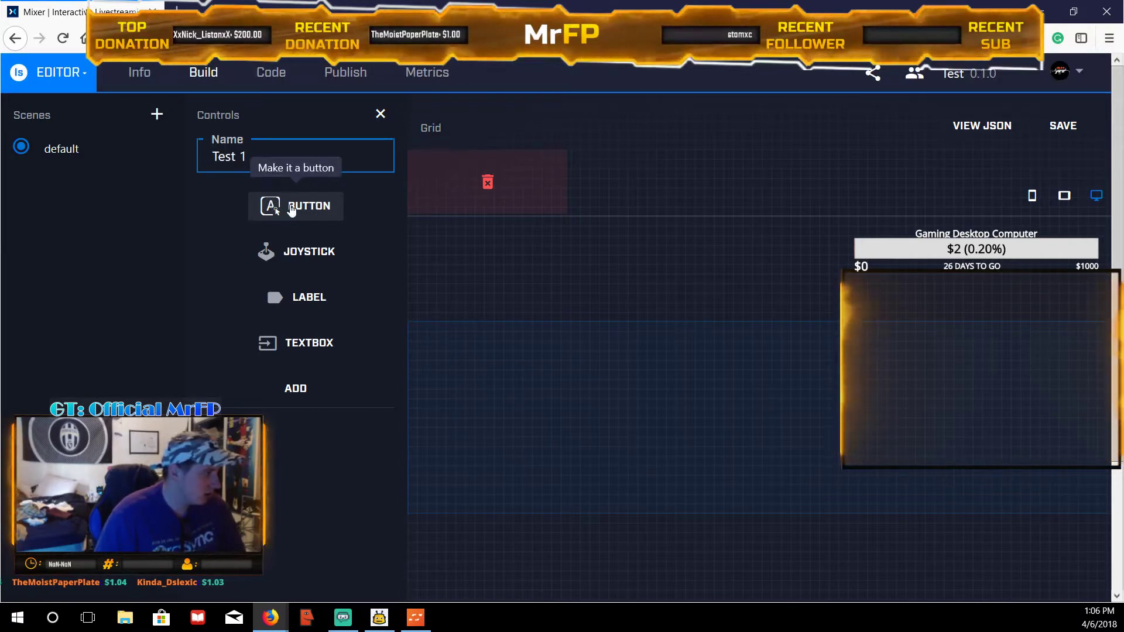
click(177, 271)
click(253, 387)
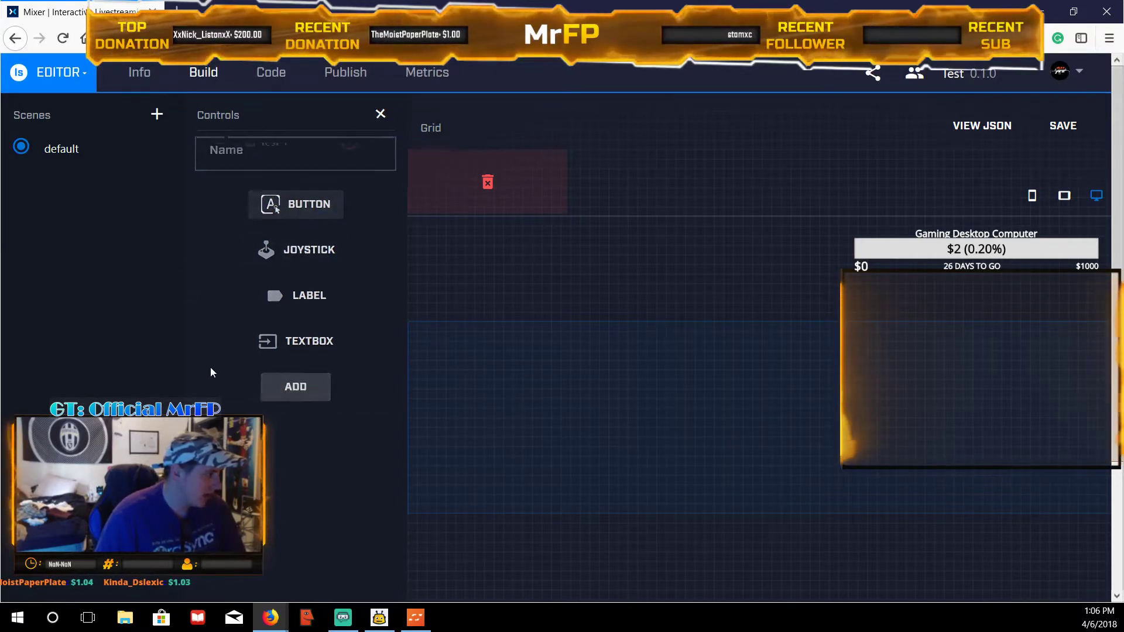
click(379, 115)
text(Test 2)
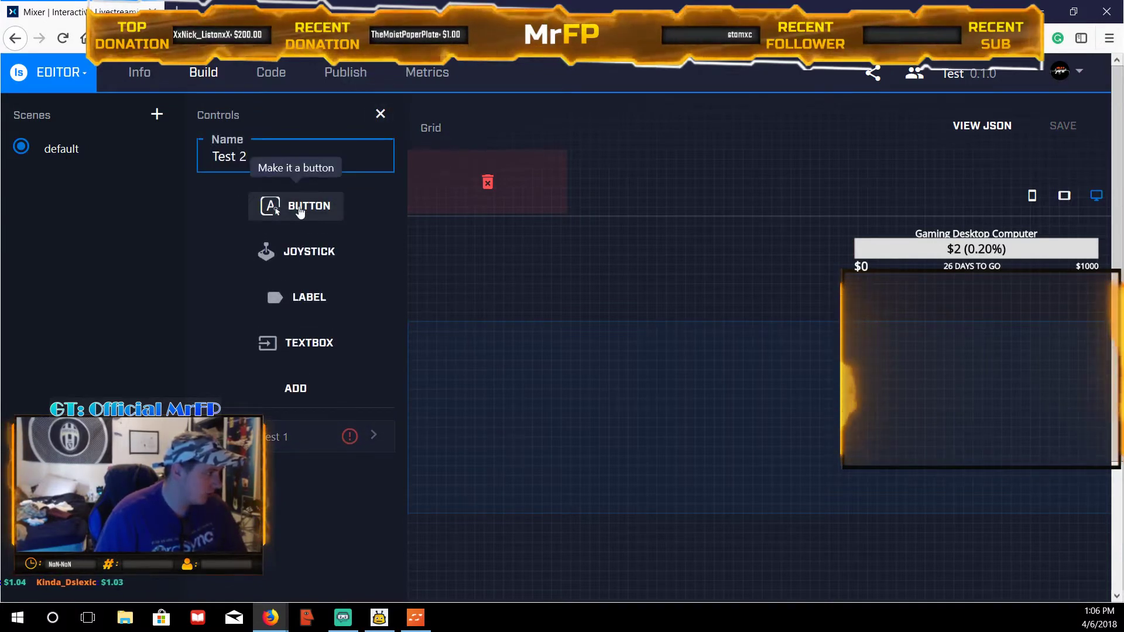
click(284, 386)
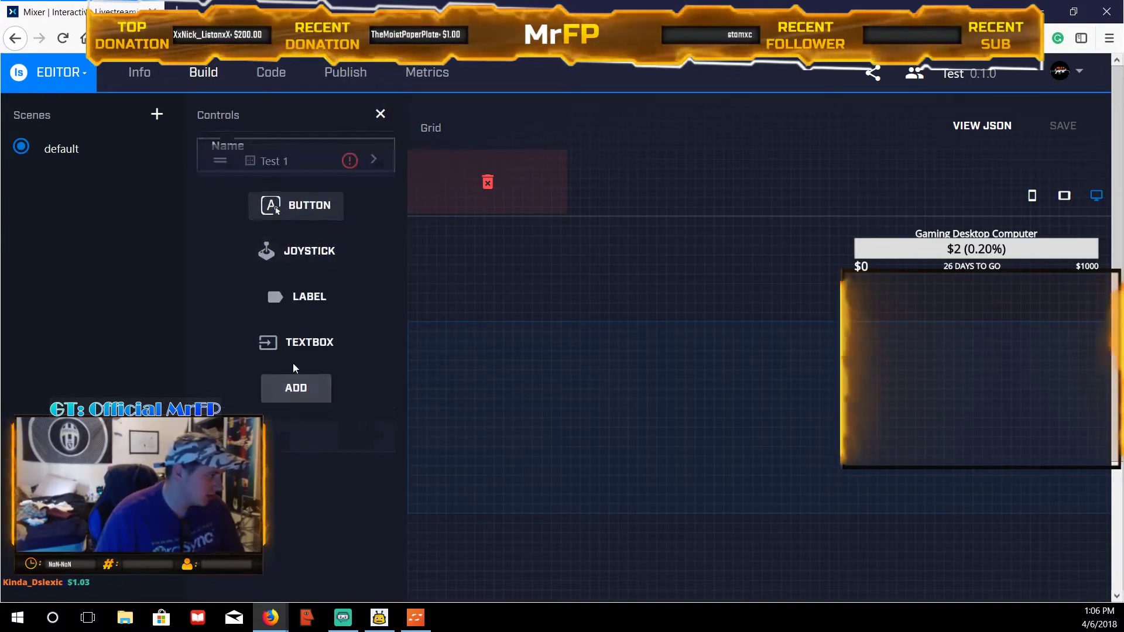
click(381, 114)
text(Test 3)
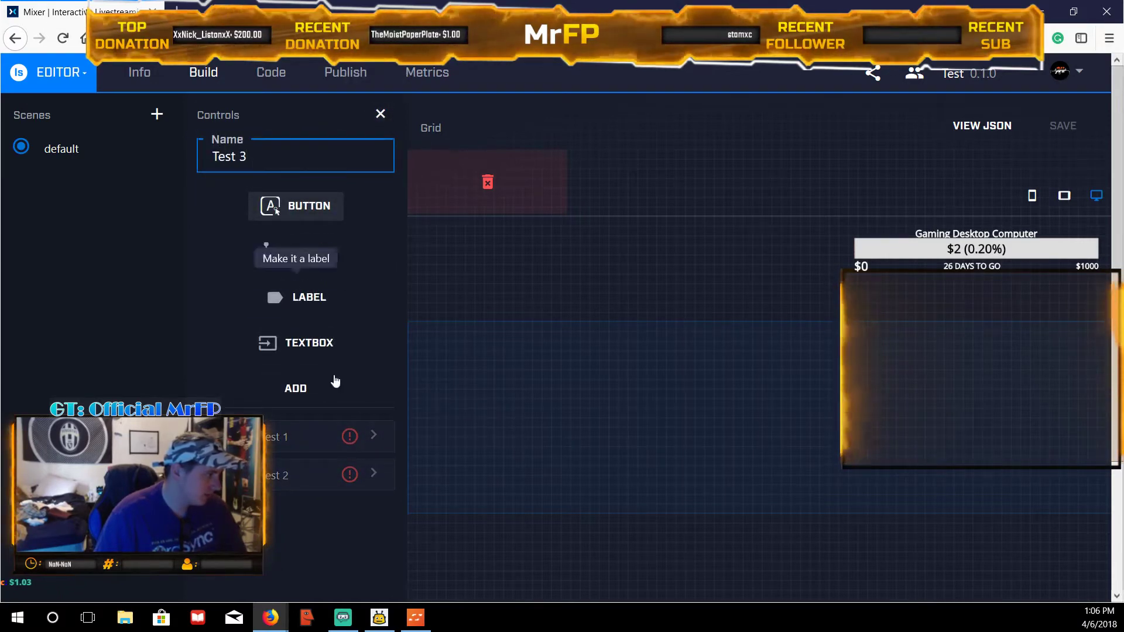
click(304, 389)
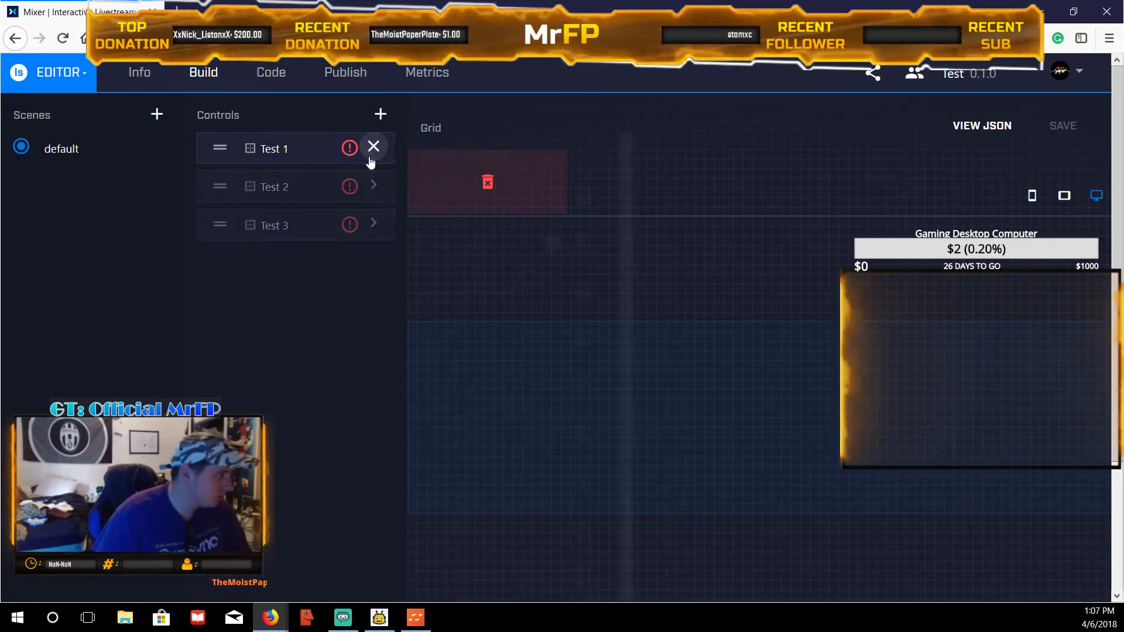
Step: Set Test 1's text colour to red (#f70303)
scroll(503, 257, down, 3)
scroll(503, 256, up, 2)
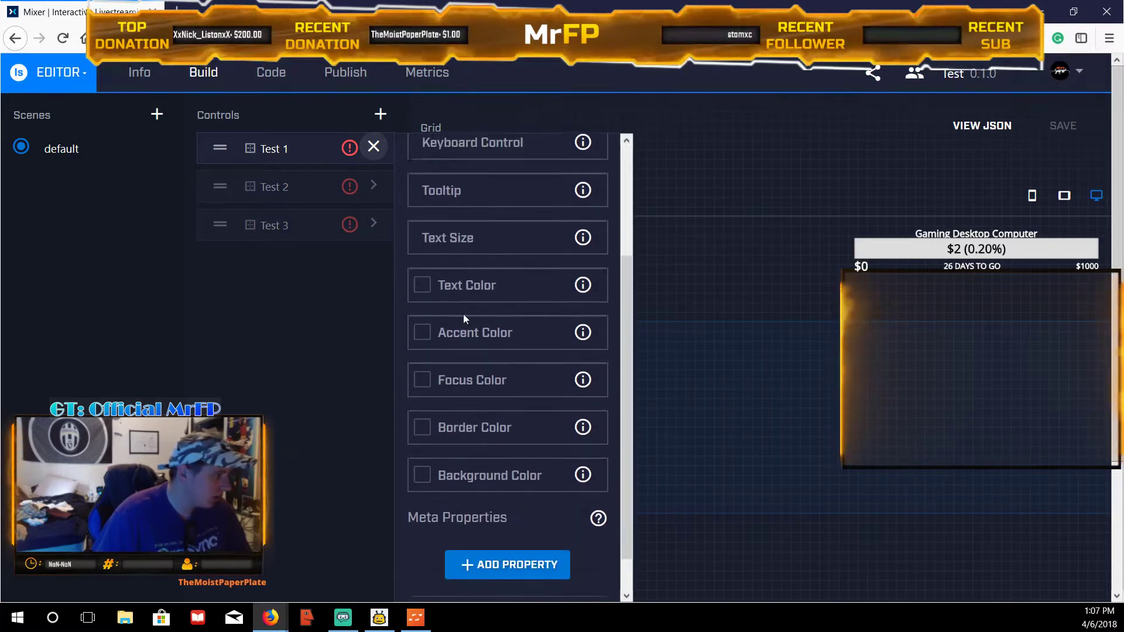
scroll(426, 358, up, 2)
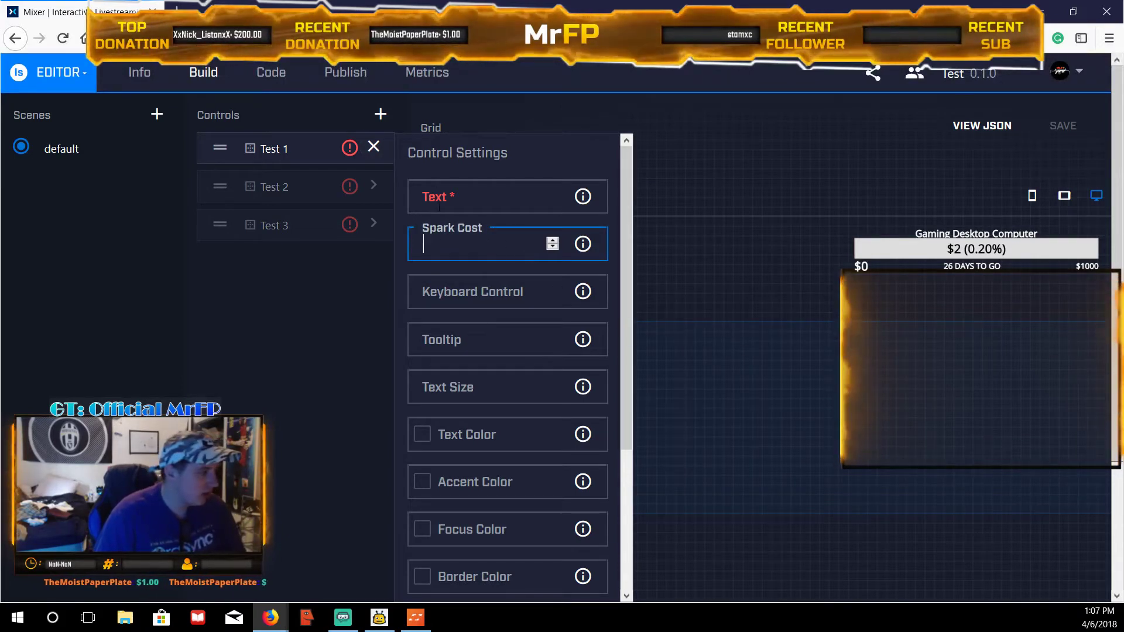
scroll(442, 237, down, 4)
click(519, 248)
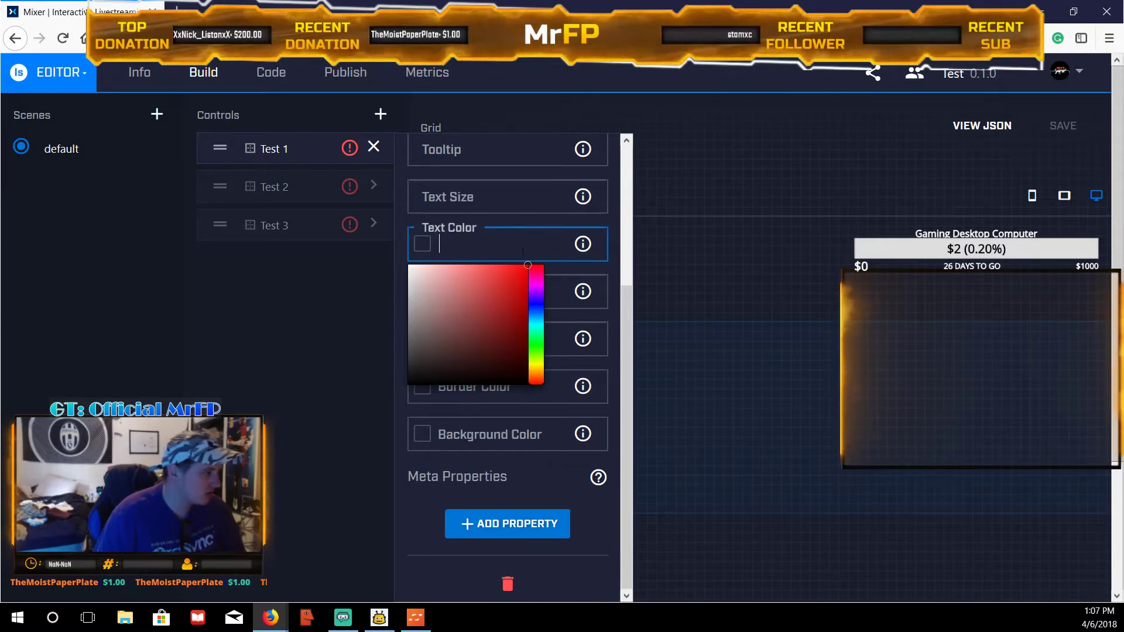
click(480, 524)
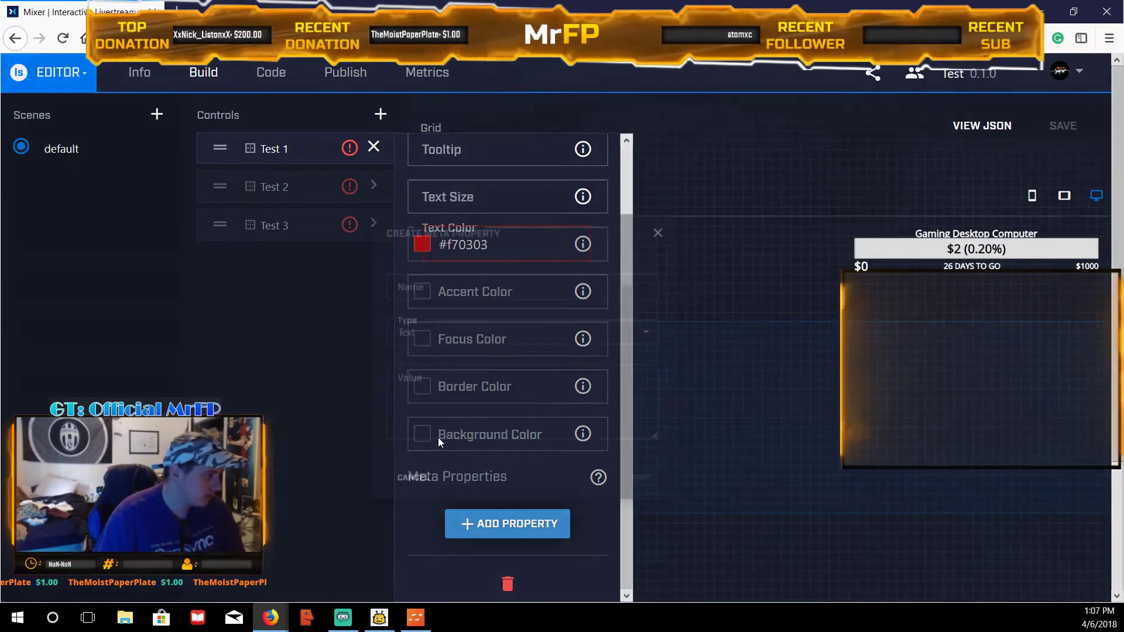
click(739, 165)
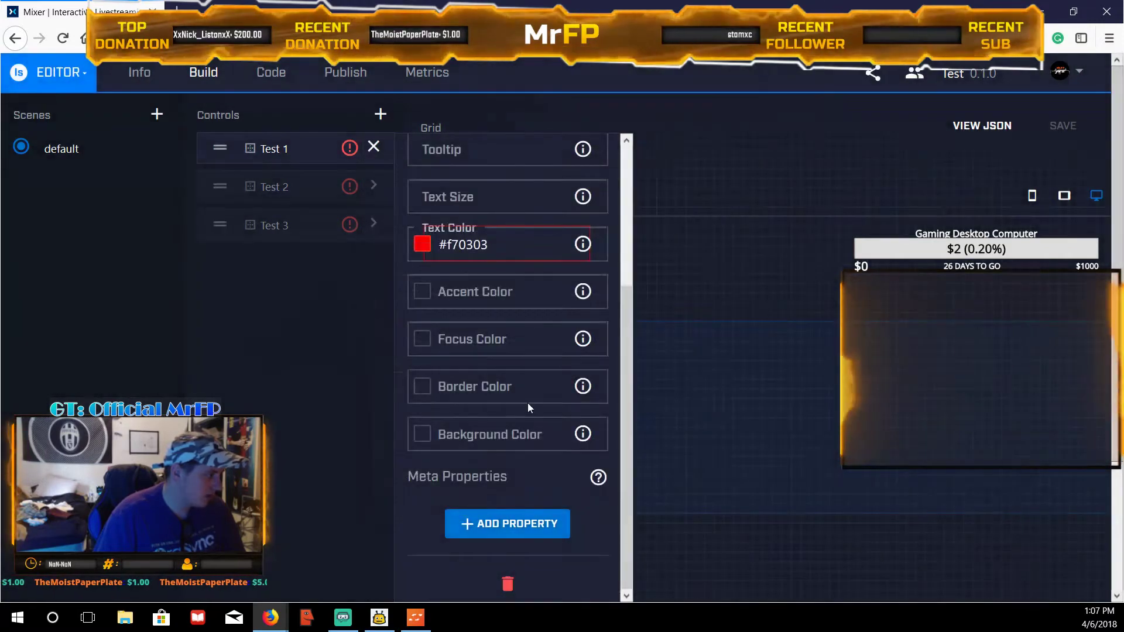
click(372, 147)
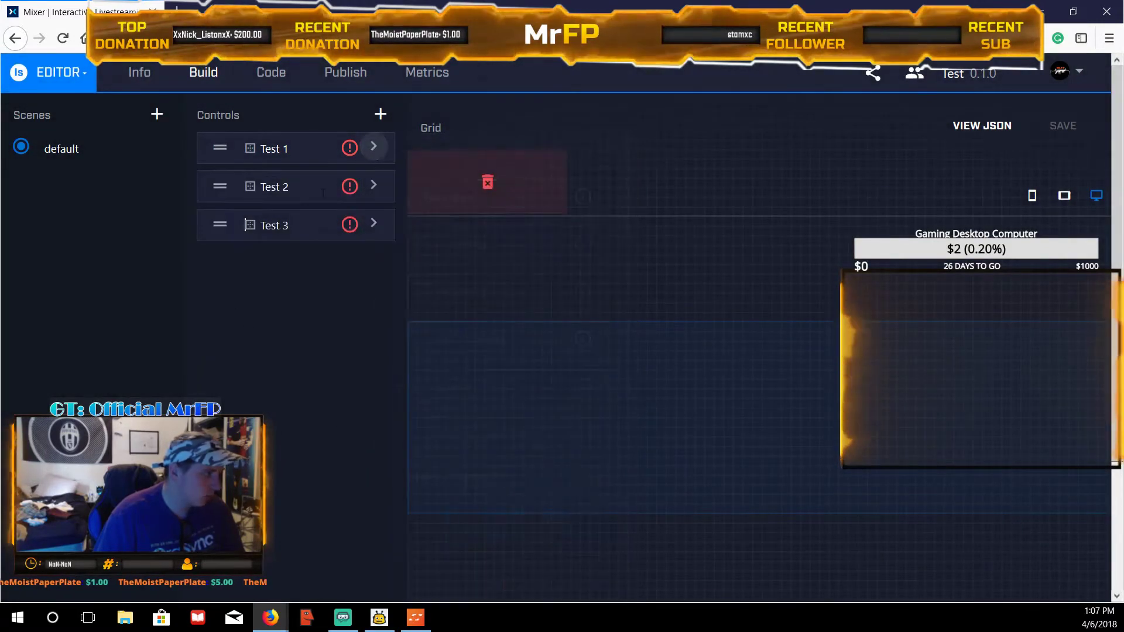
Step: Give Test 2 a dark red focus colour
click(372, 185)
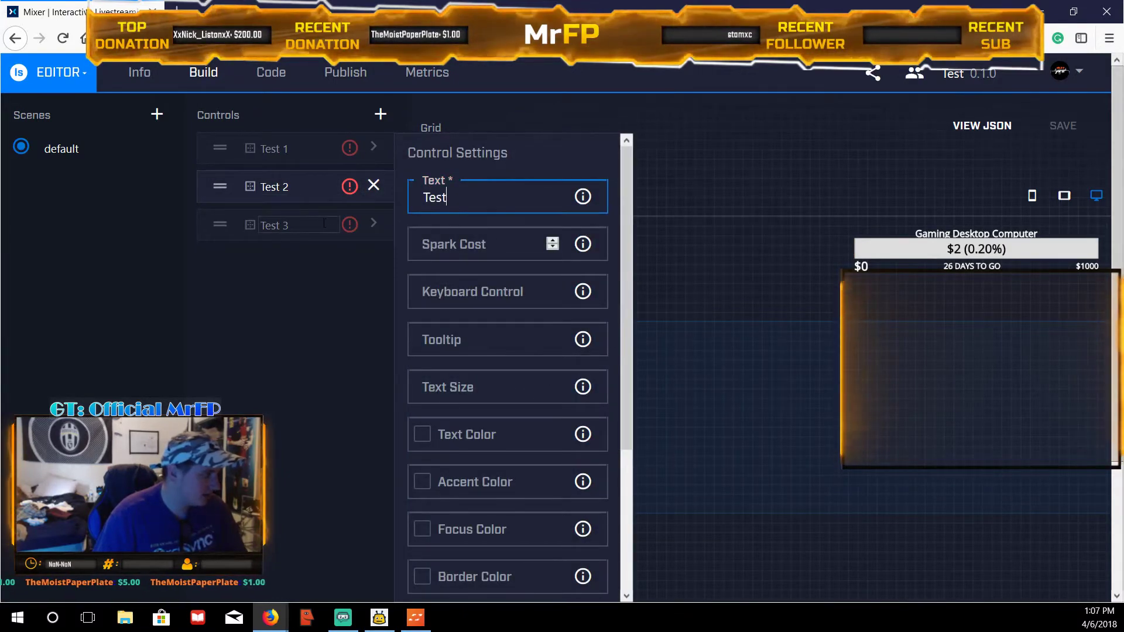
scroll(476, 350, down, 3)
click(508, 367)
click(498, 421)
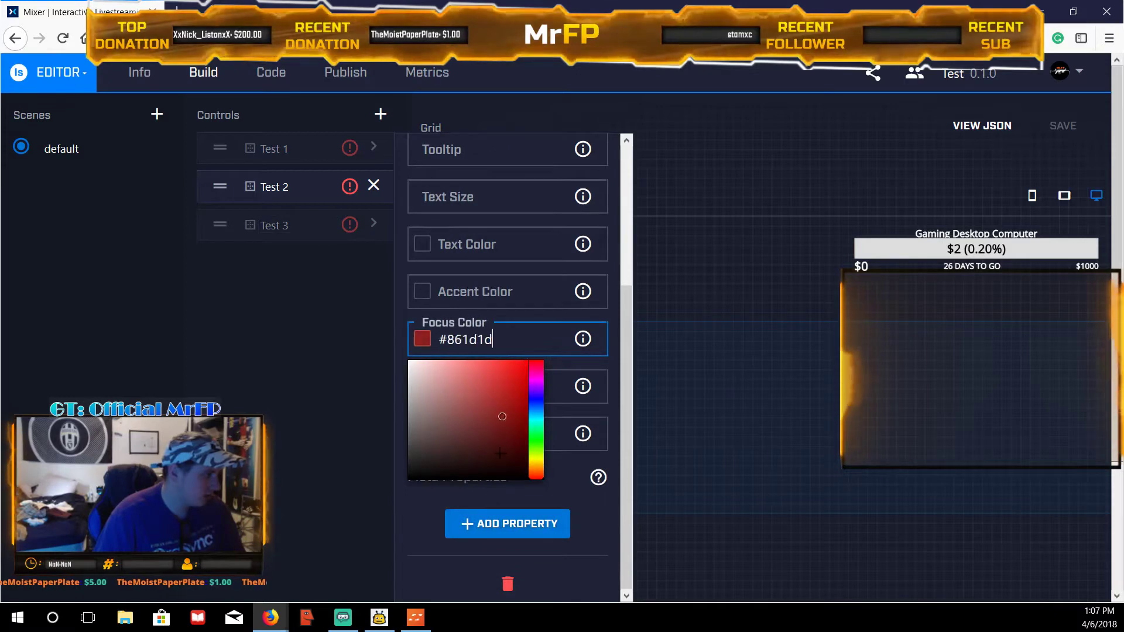
click(496, 458)
click(302, 322)
click(374, 185)
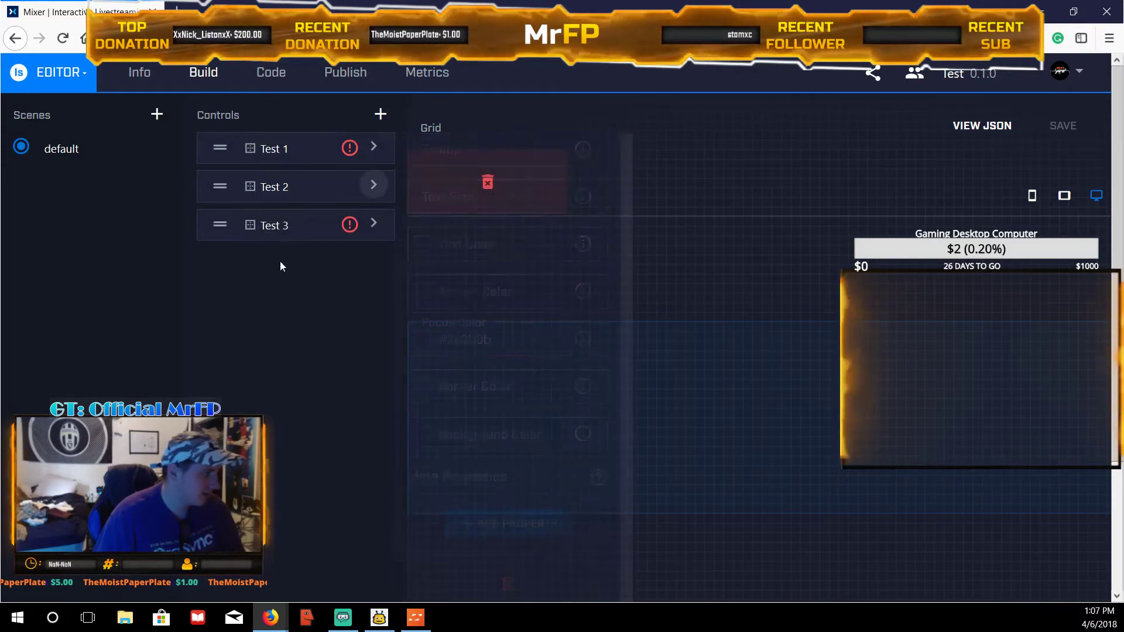
Step: Give Test 3 label text and a muted grey-red background colour
click(373, 223)
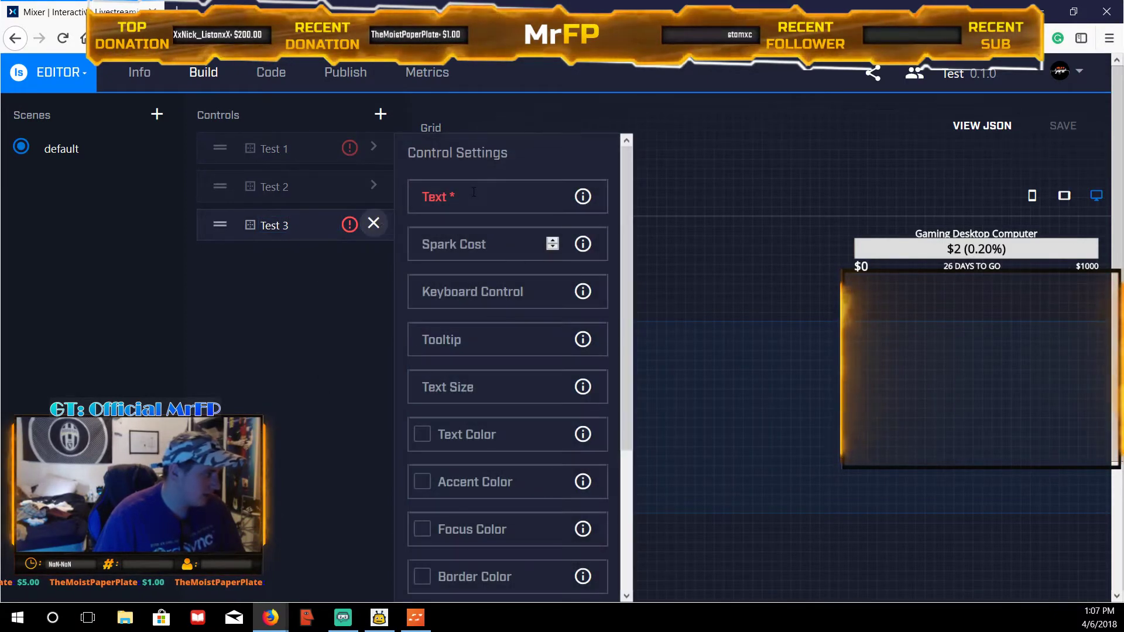
text(Test 3)
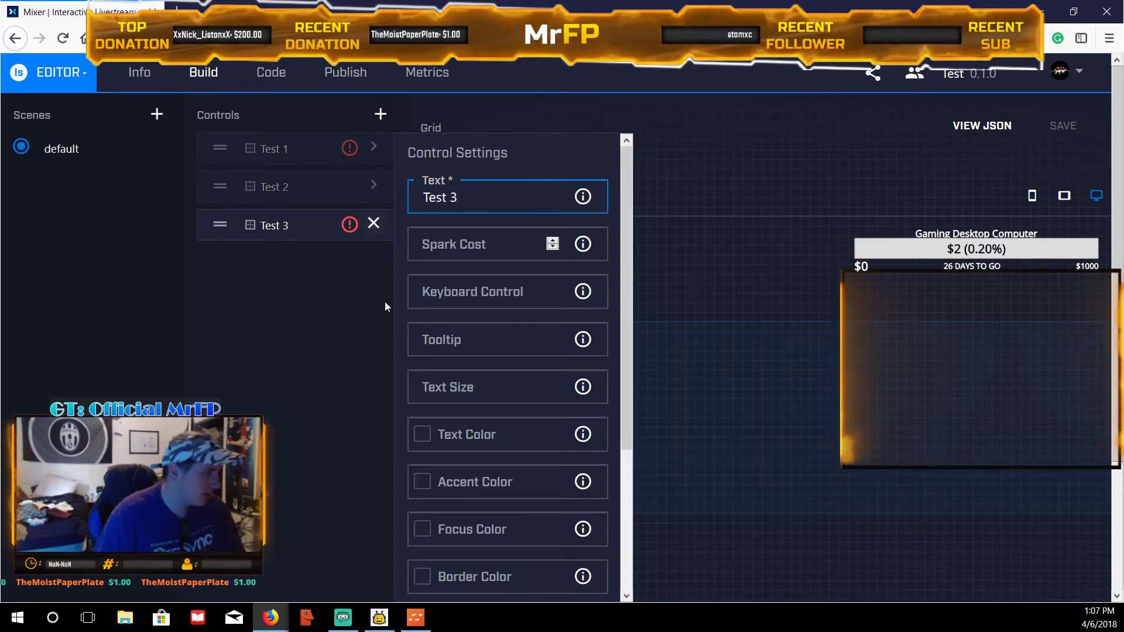
scroll(449, 450, down, 3)
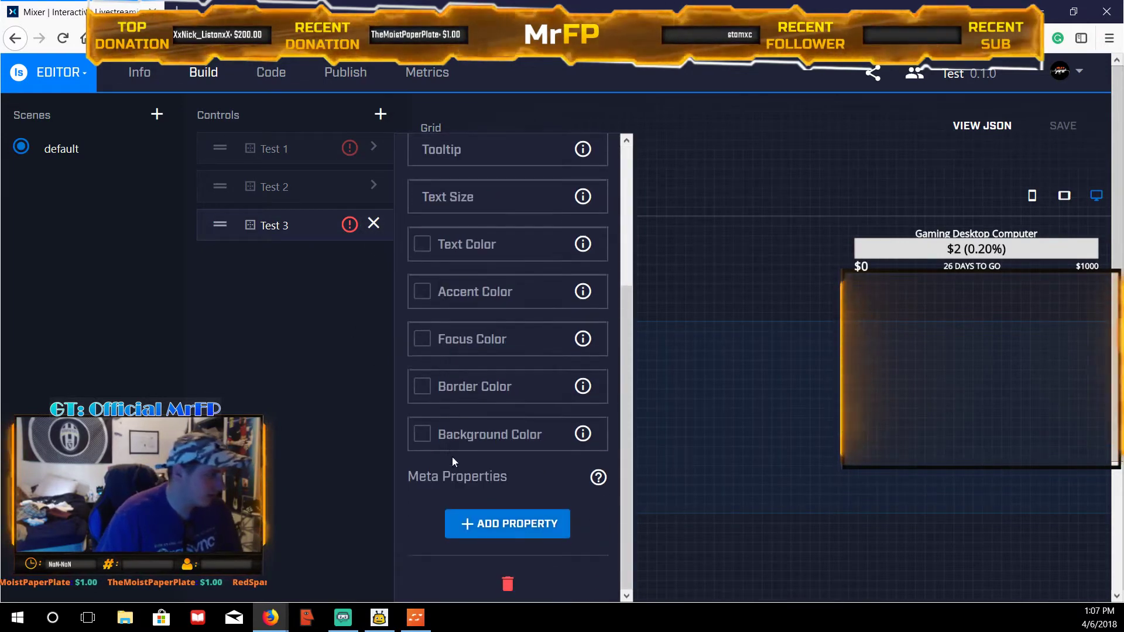
click(515, 434)
drag(445, 530, 445, 536)
click(434, 277)
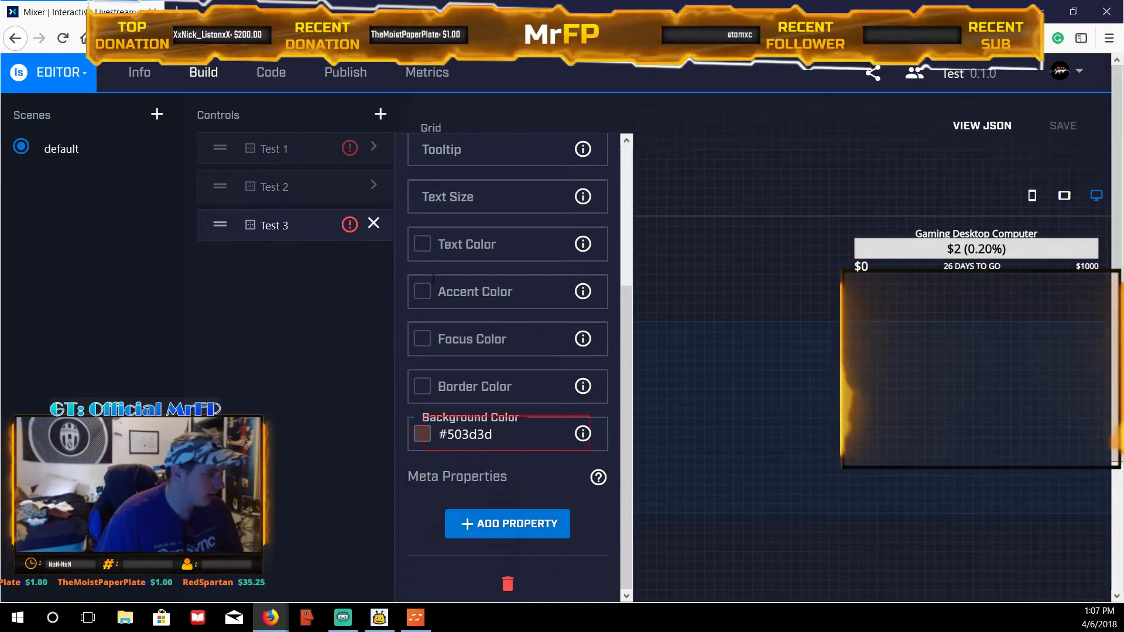
click(373, 233)
Step: Set Test 1's label text to 'Test 1'
click(374, 151)
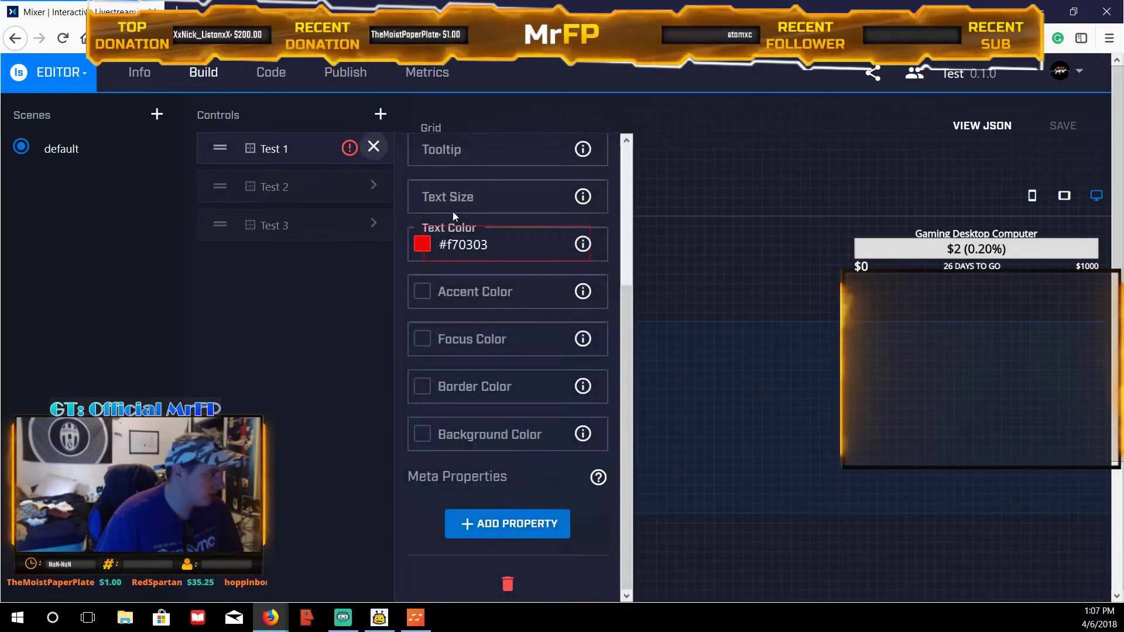
scroll(459, 216, up, 3)
click(445, 199)
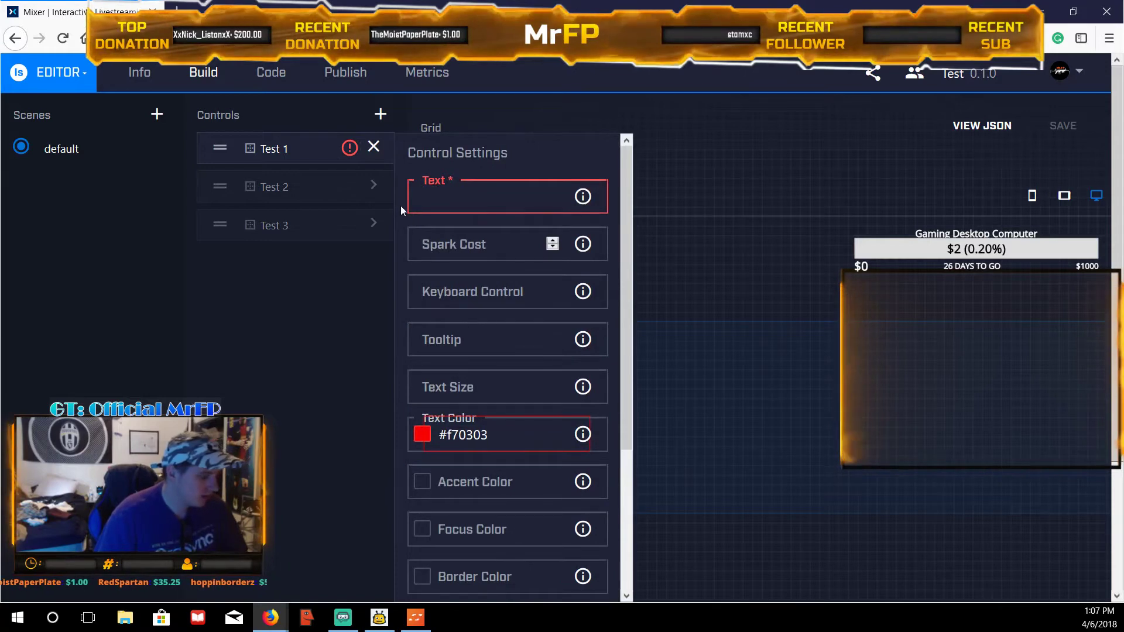
text(Test 1)
scroll(378, 311, down, 3)
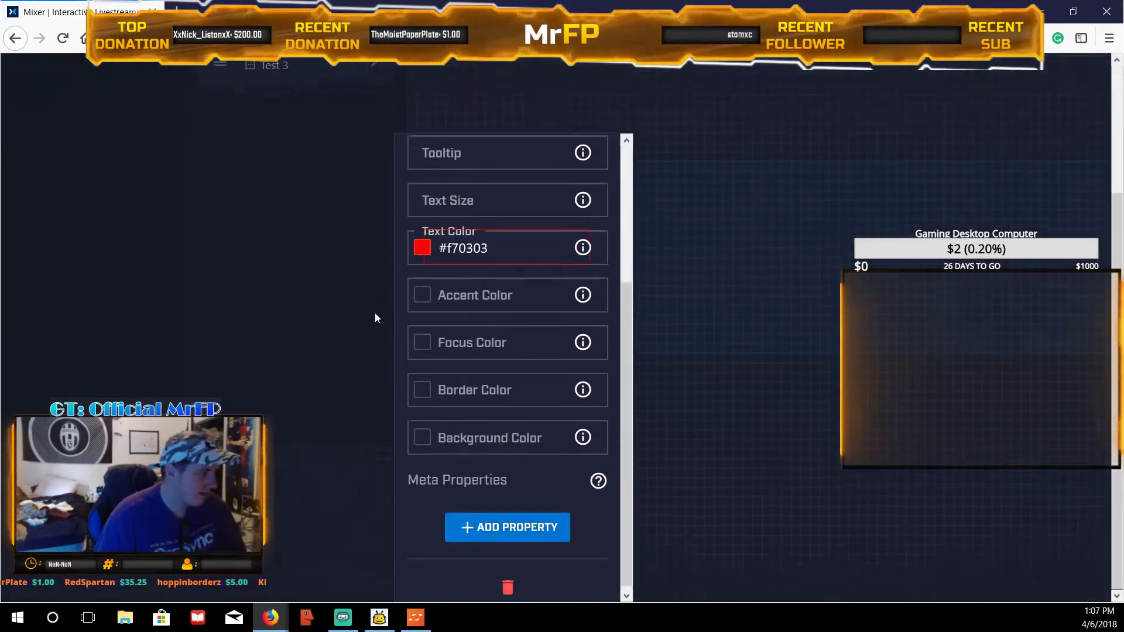
click(374, 146)
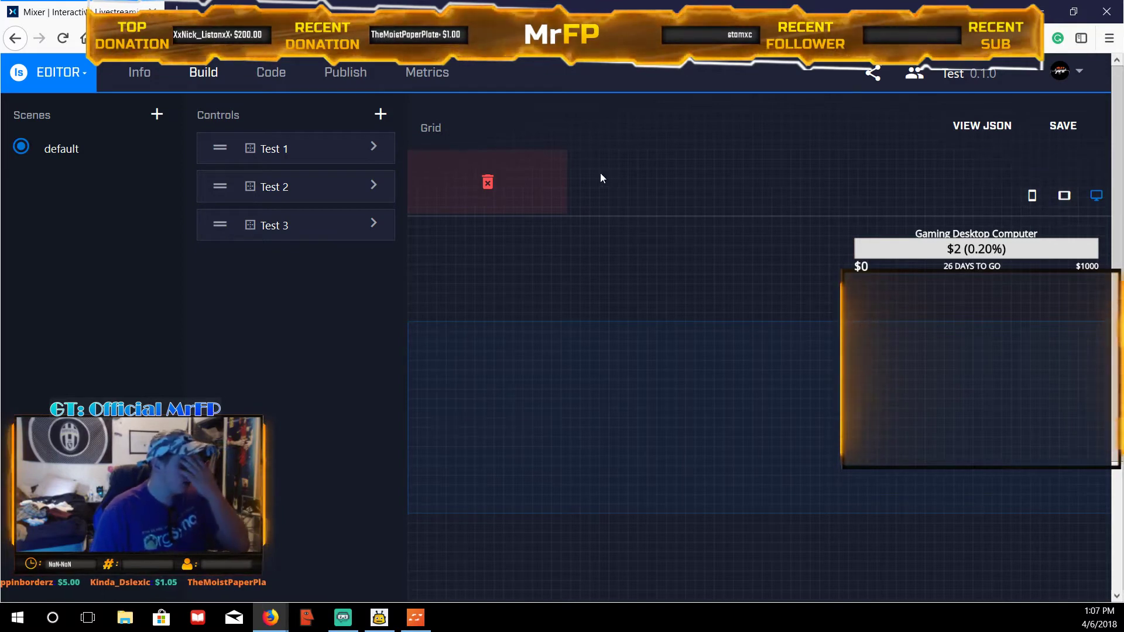
Step: Drag Test 1, Test 2 and Test 3 side by side onto the desktop grid and save
click(273, 148)
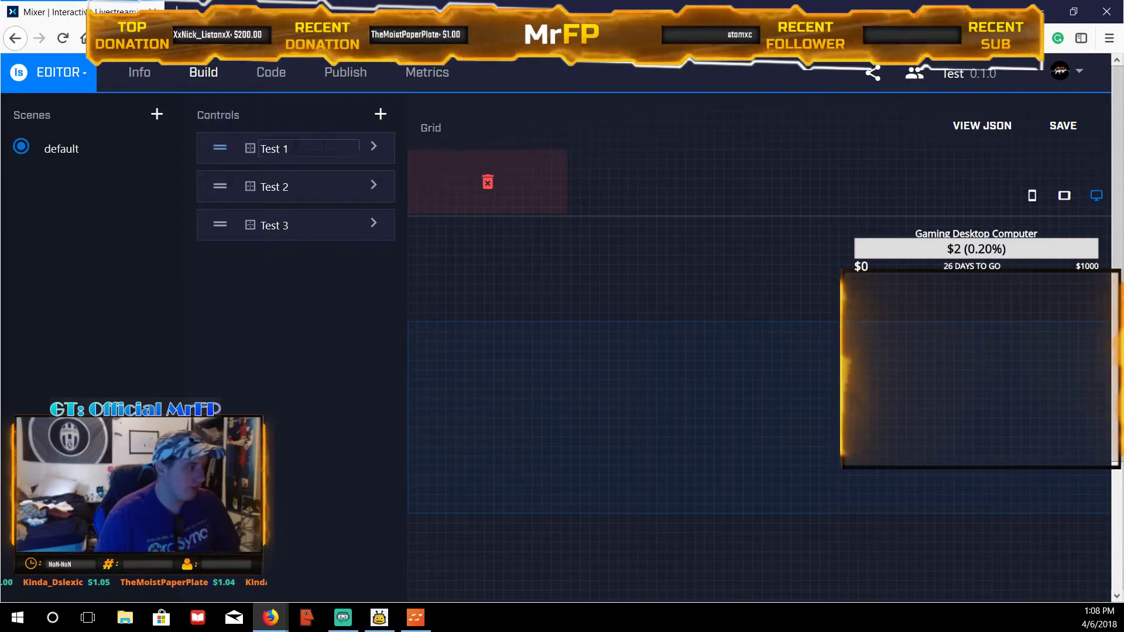
drag(250, 149, 462, 359)
drag(252, 188, 639, 356)
drag(236, 223, 817, 350)
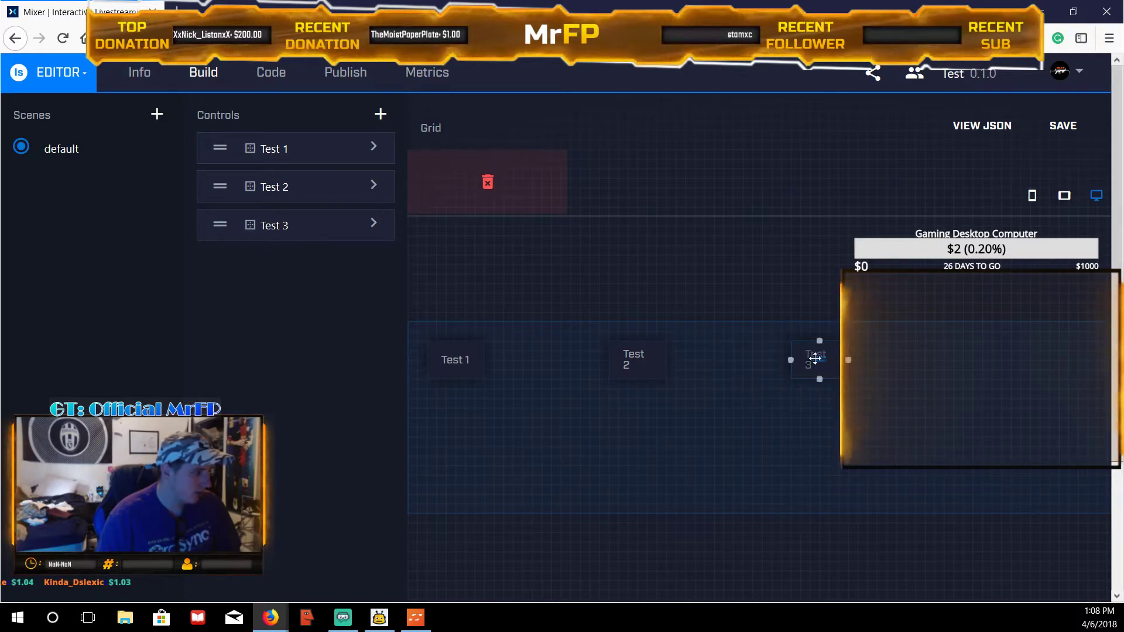
click(811, 358)
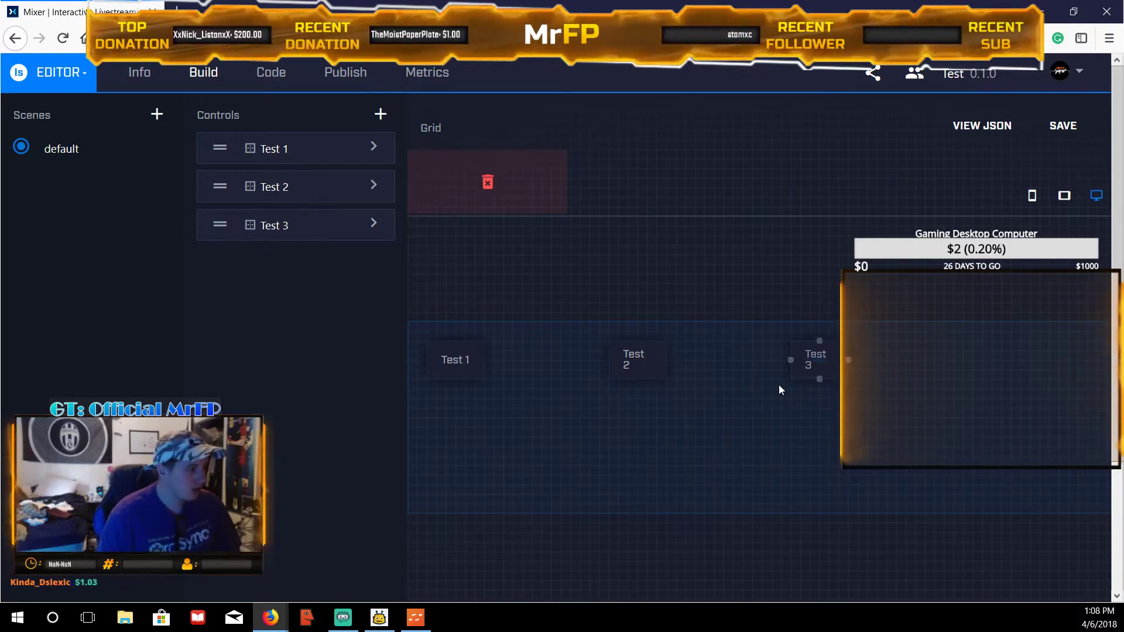
click(1063, 125)
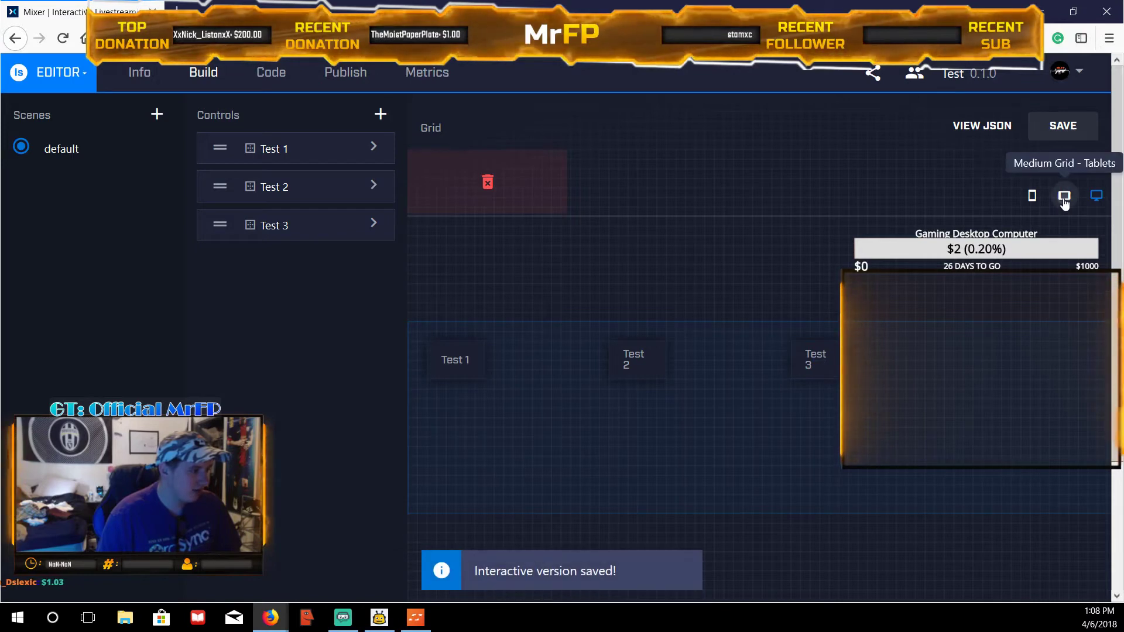
Step: Place the Test buttons on the tablet layout grid and save
click(1065, 196)
drag(212, 151, 620, 346)
drag(220, 151, 771, 350)
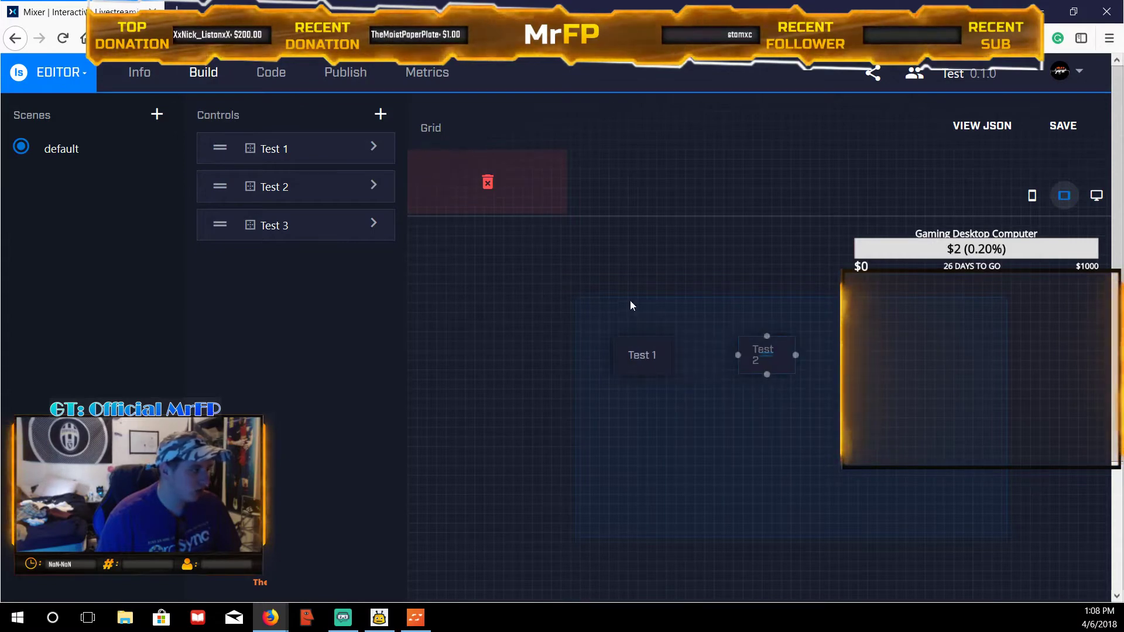
drag(220, 226, 896, 355)
click(1064, 125)
Step: Place Test 1, Test 2 and Test 3 on the phone layout grid and save
click(1032, 196)
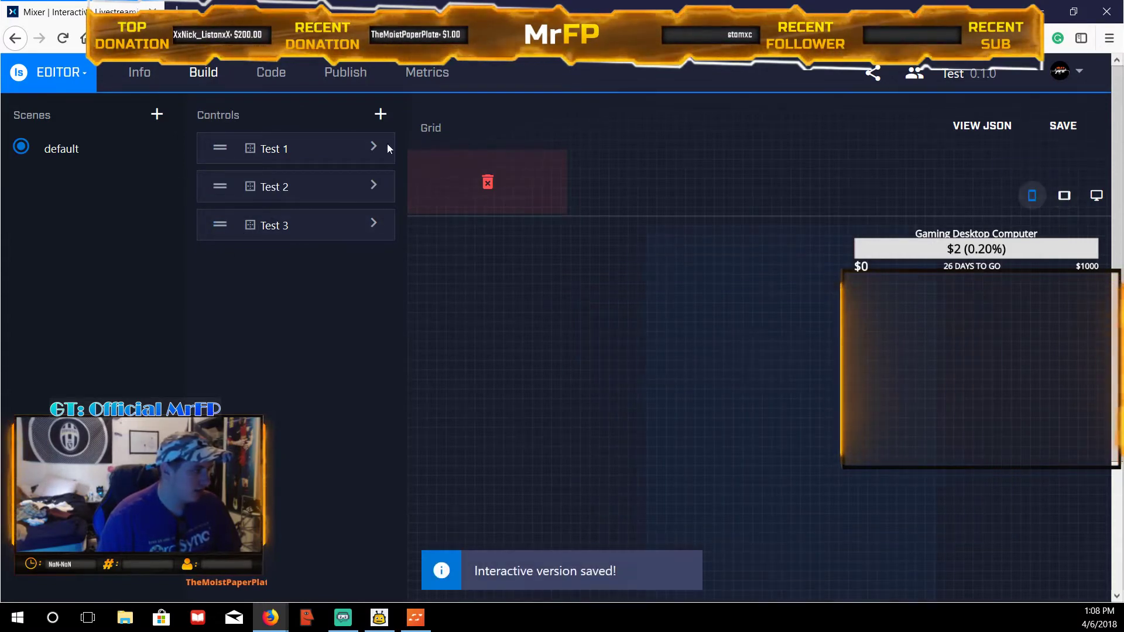
drag(209, 152, 735, 288)
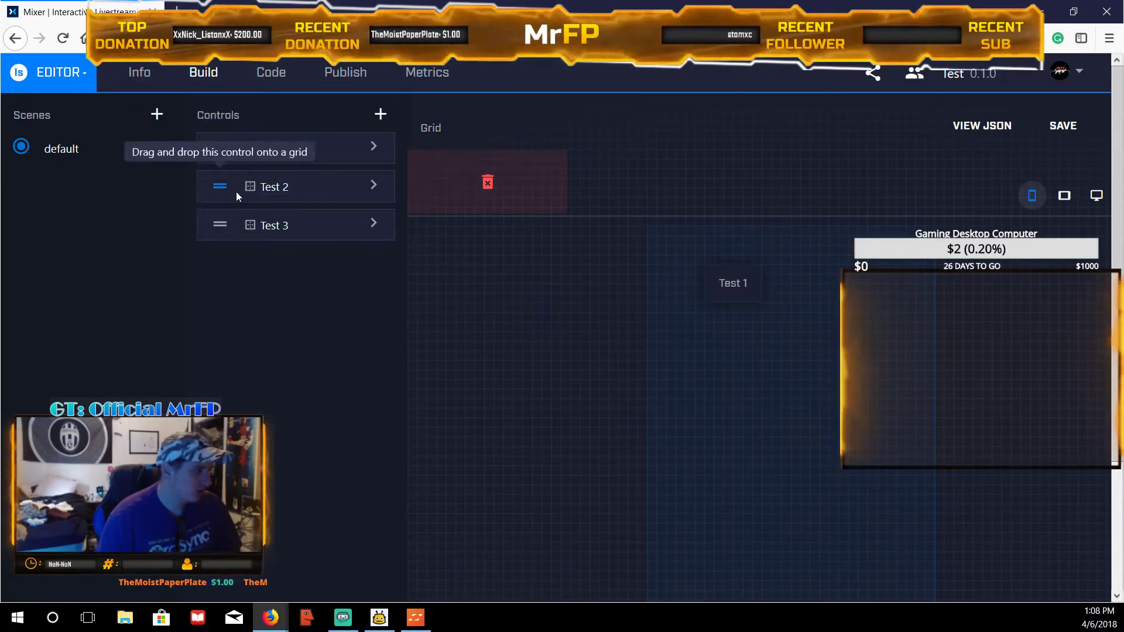
drag(226, 188, 514, 314)
drag(221, 186, 615, 304)
drag(803, 344, 853, 281)
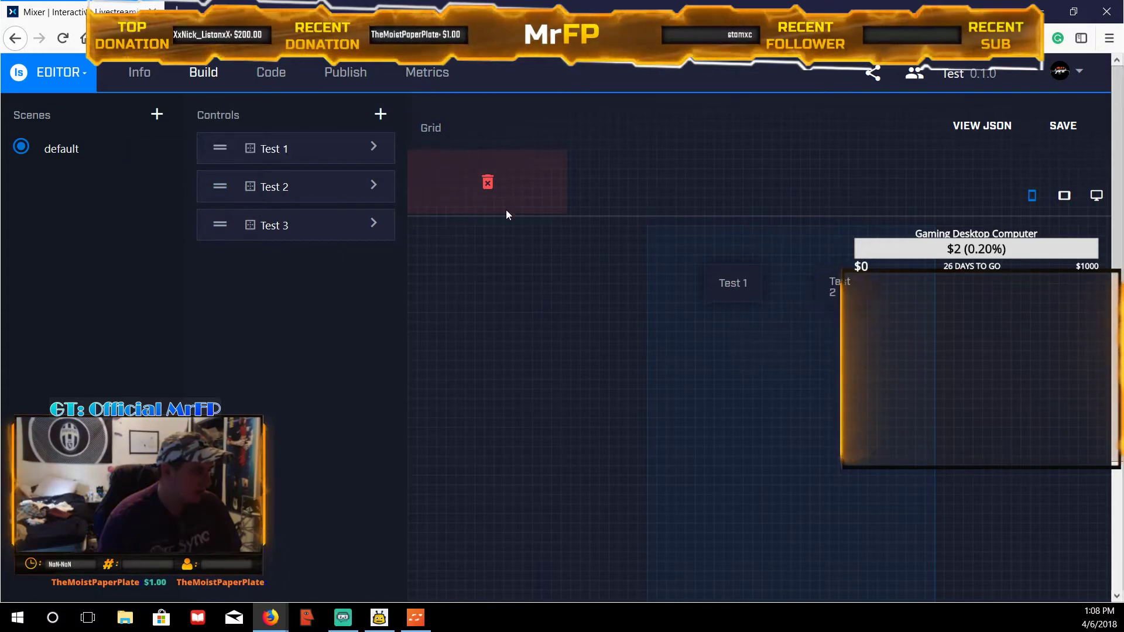
drag(221, 225, 782, 359)
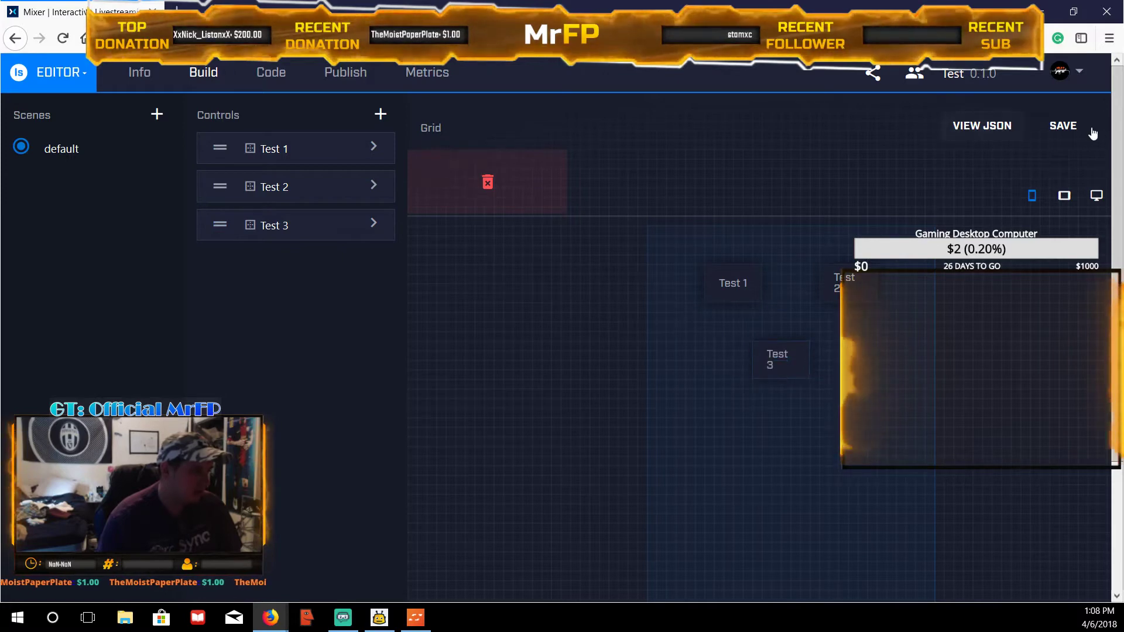
click(1084, 129)
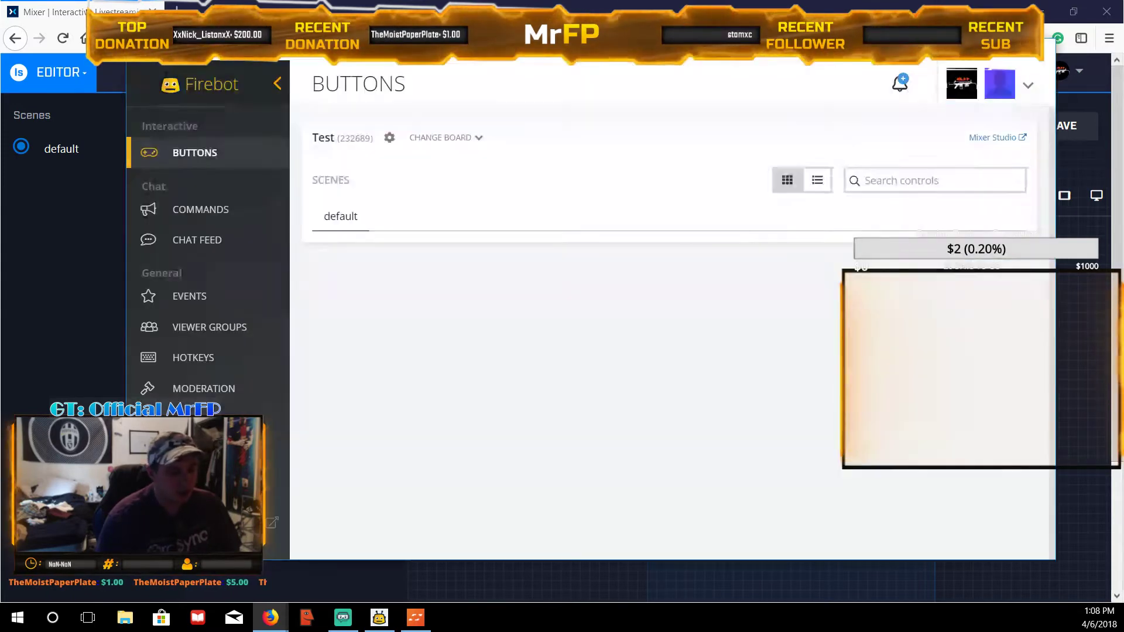
Step: Dismiss Firebot's error, reload the Test board by switching to MrFP 2 and back, then close Firebot
key(alt+Tab)
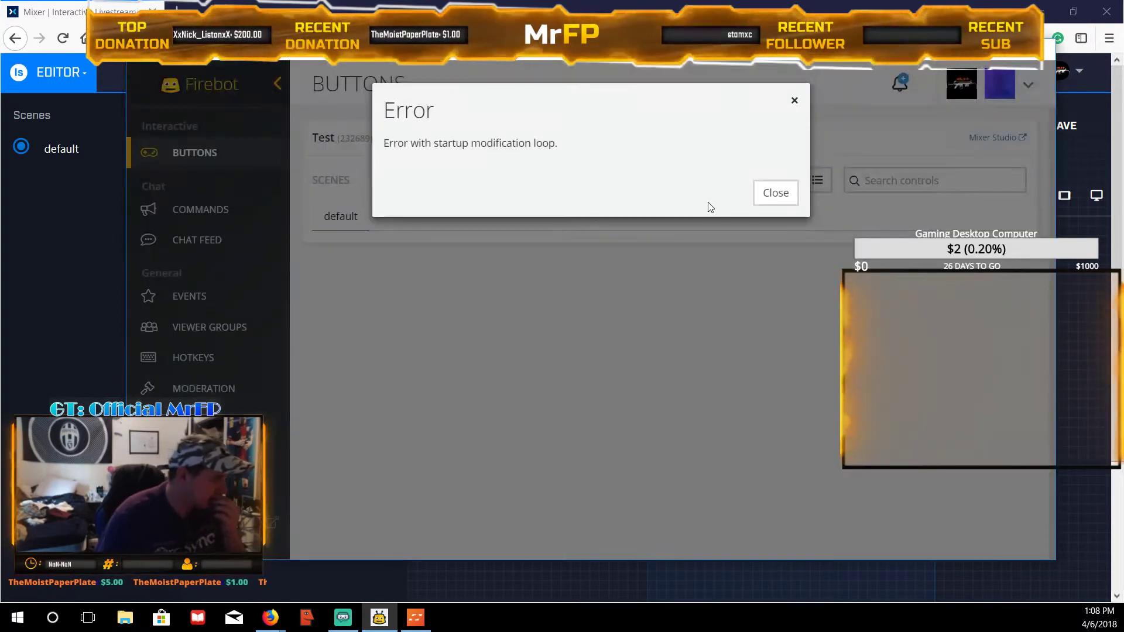
click(768, 193)
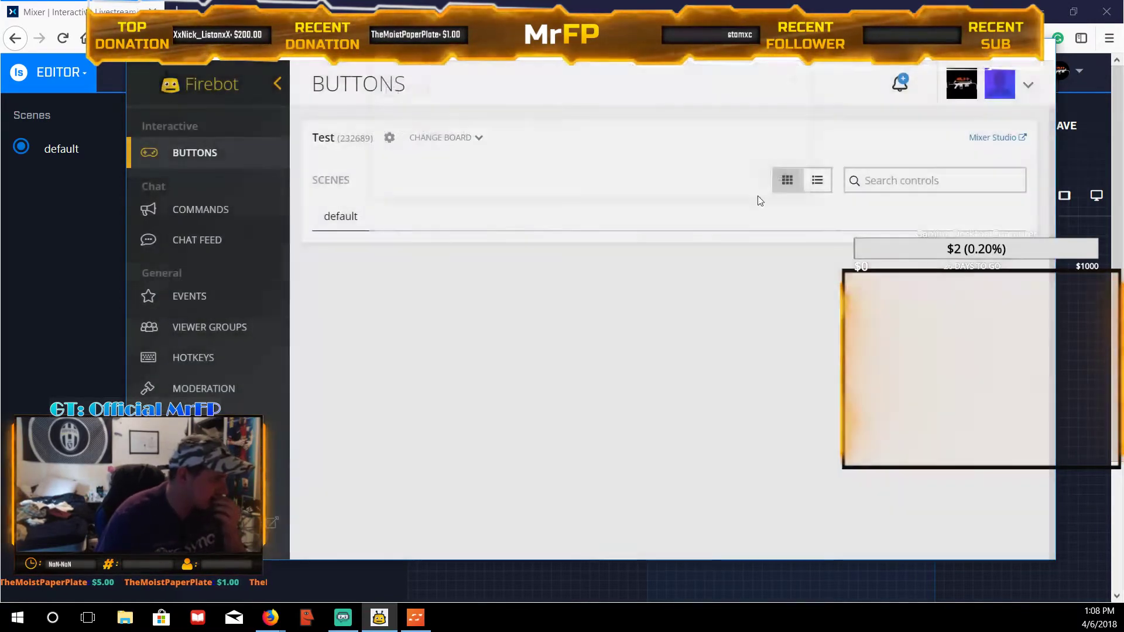
click(445, 137)
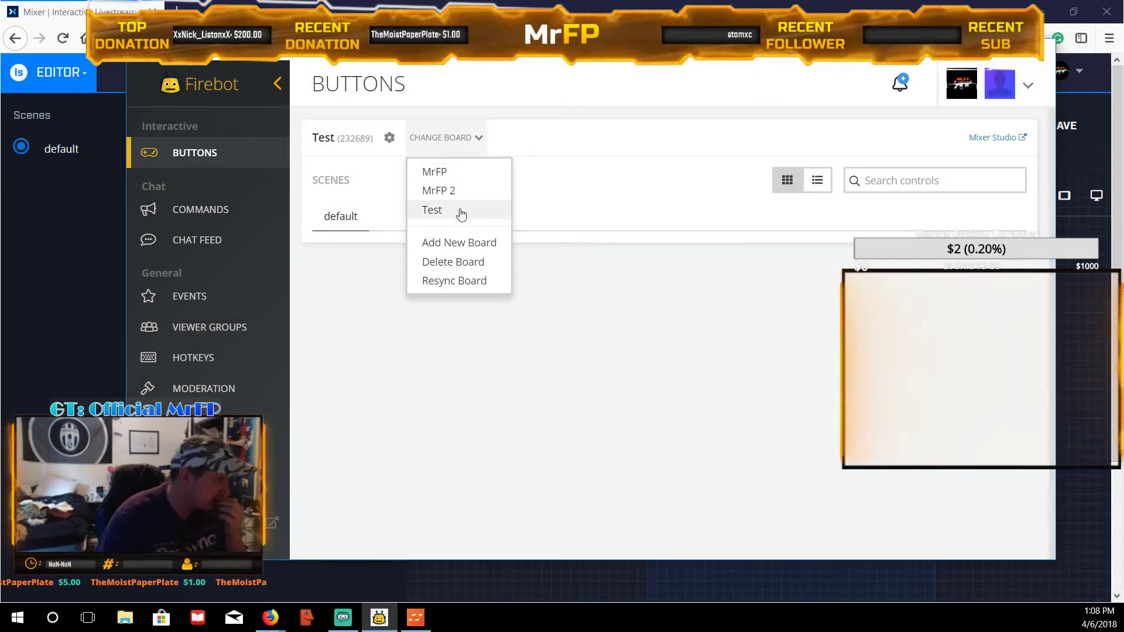
click(462, 211)
click(456, 139)
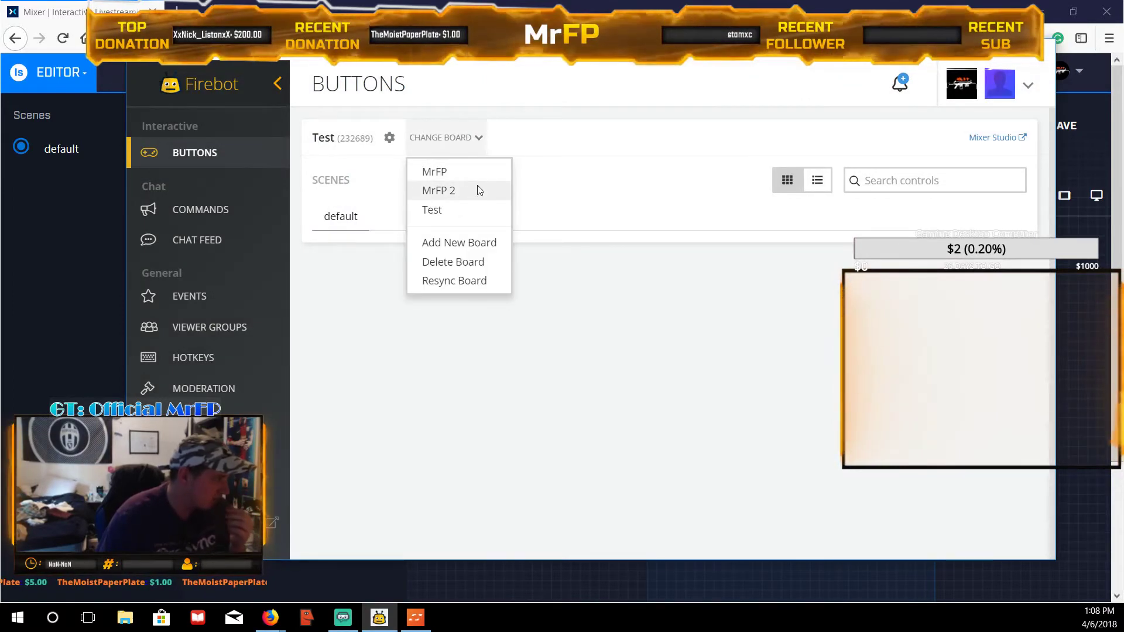
click(479, 188)
click(457, 139)
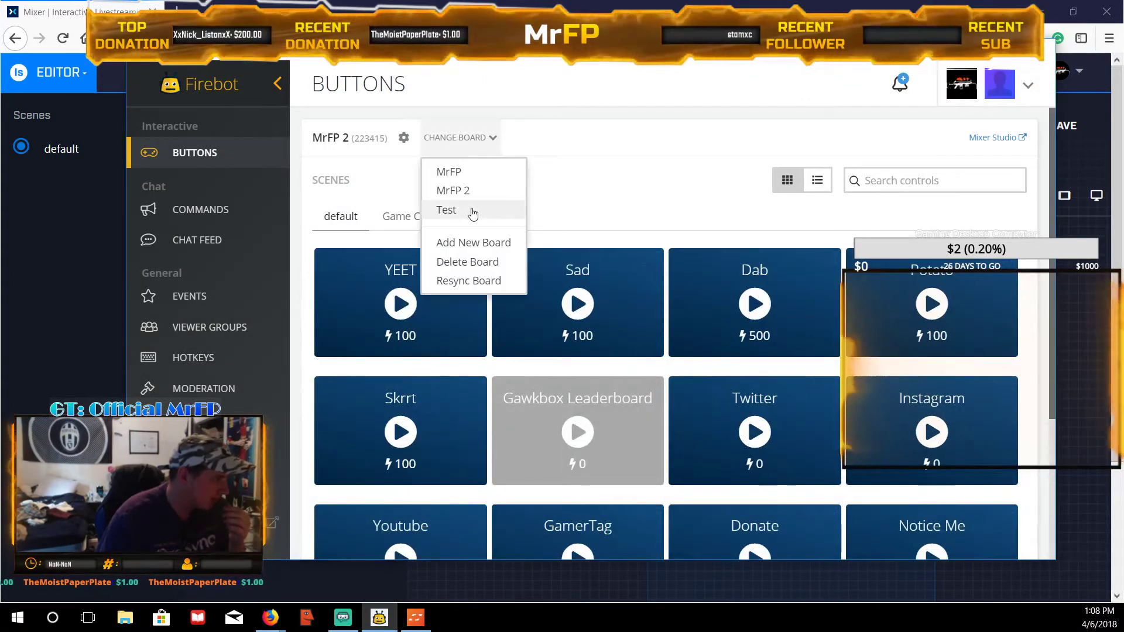
click(463, 209)
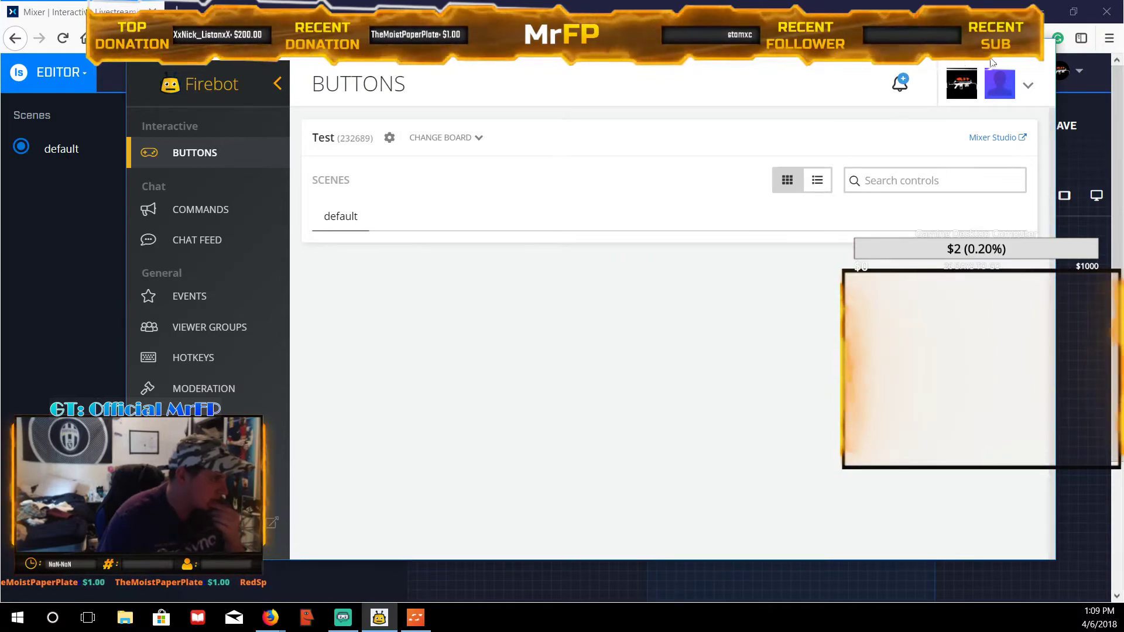
click(1041, 58)
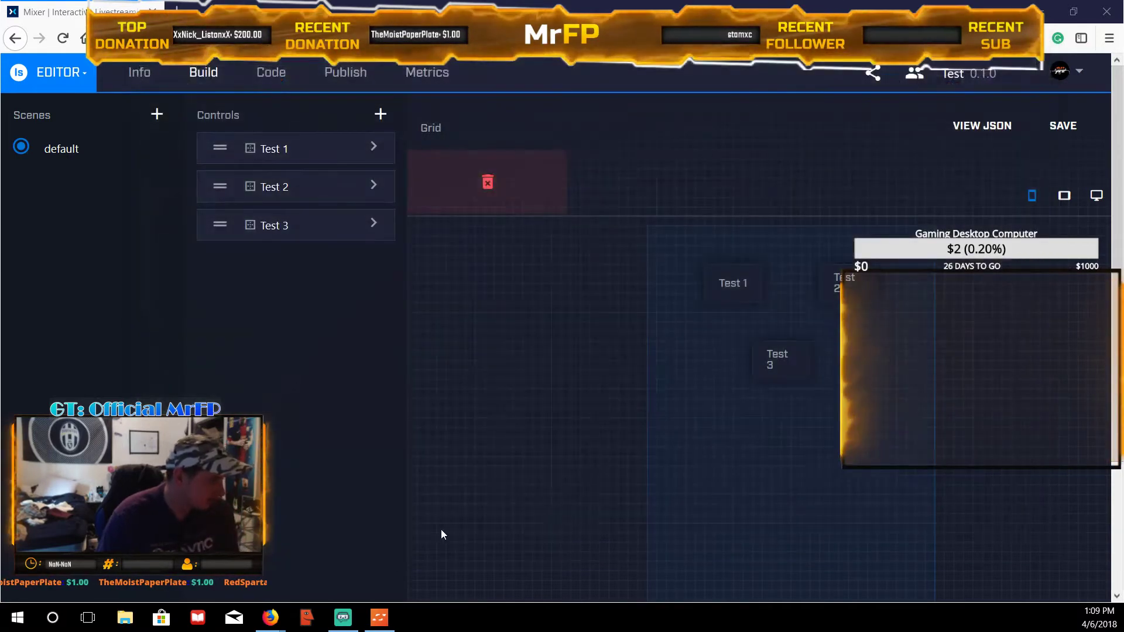
Step: Minimize the Mixer editor browser window
click(1047, 13)
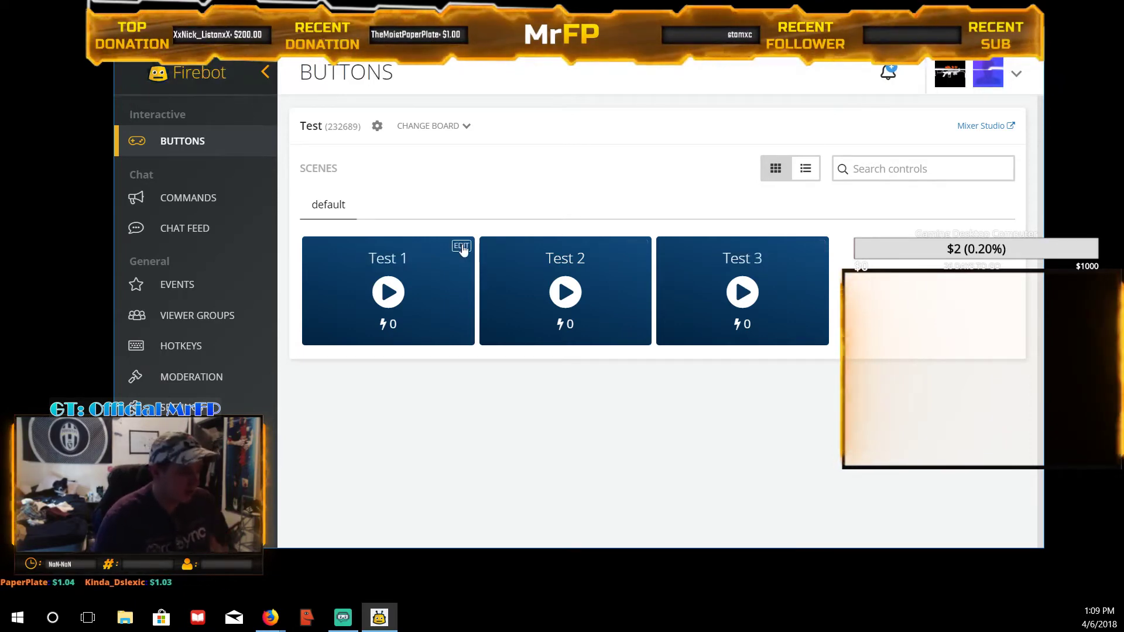
Step: Edit Test 1: button text Sad, spark cost 100, cooldown 60 seconds
click(461, 246)
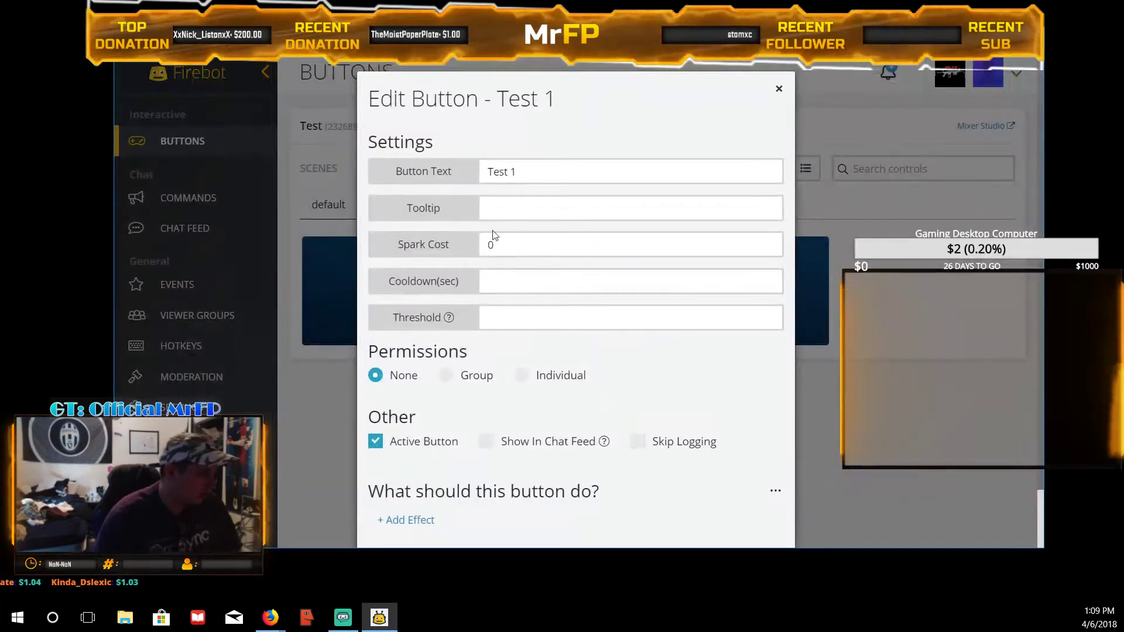
click(517, 243)
drag(518, 172, 379, 205)
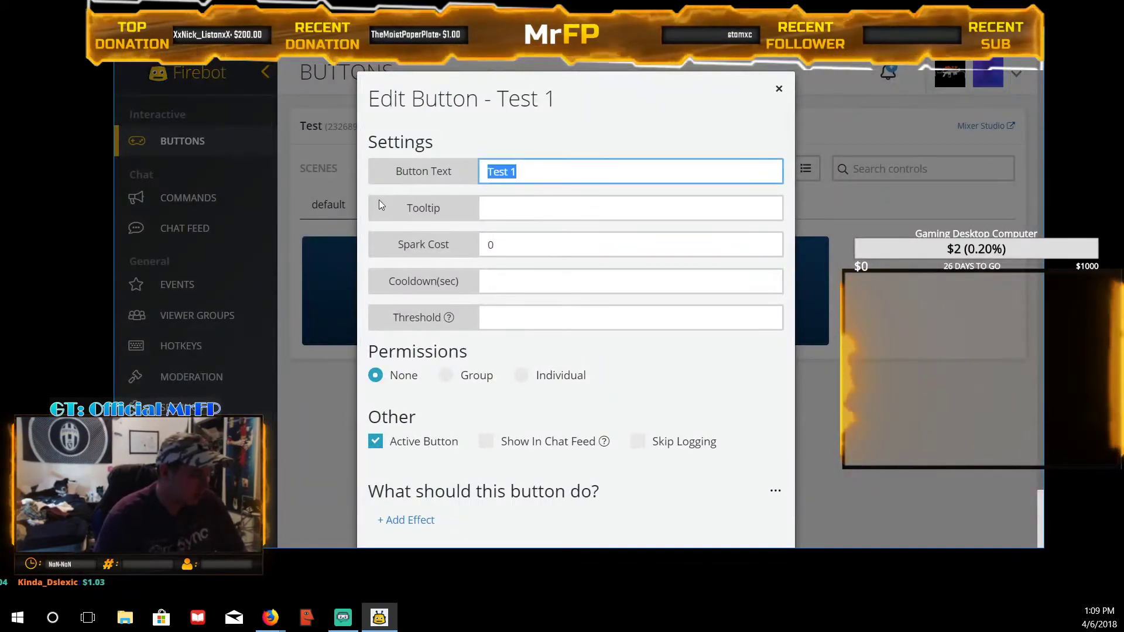
text(Sad)
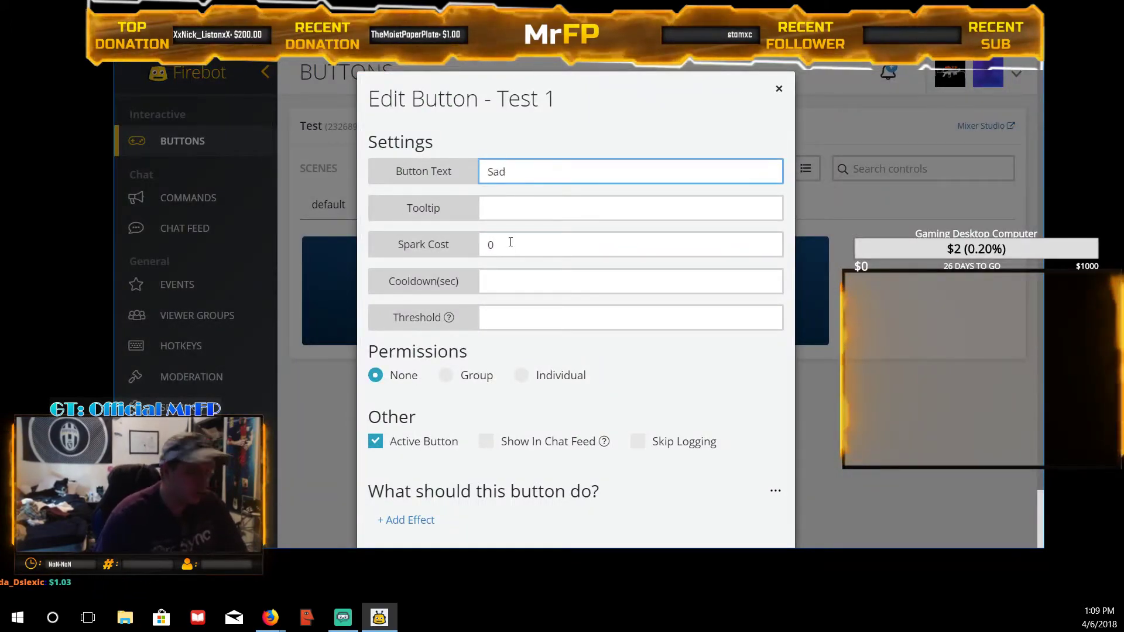
click(529, 243)
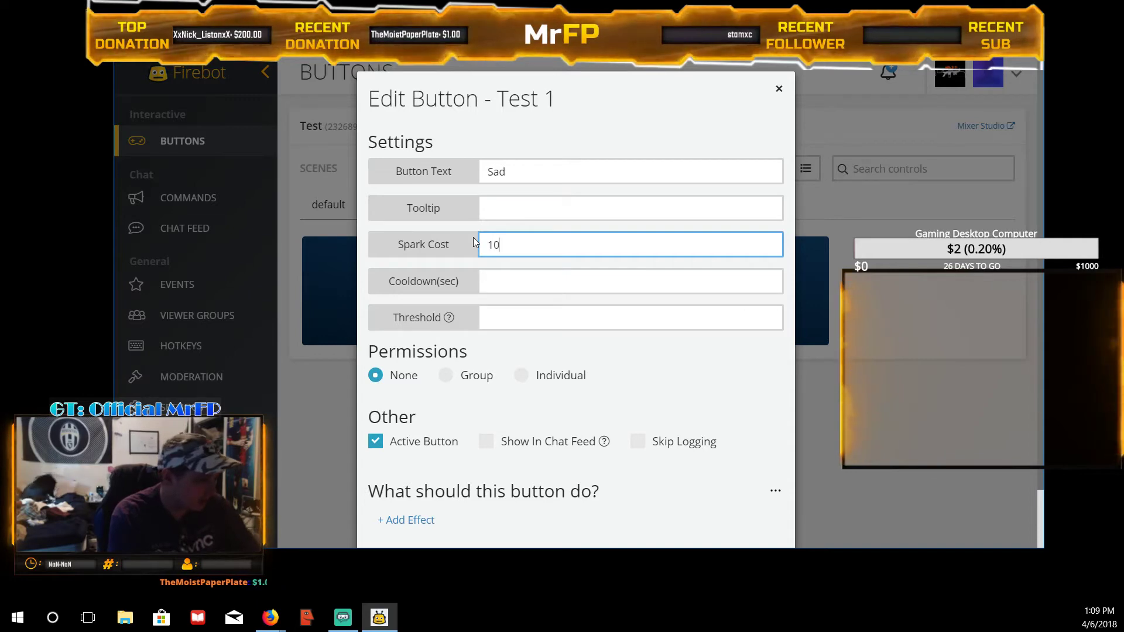
key(BackSpace)
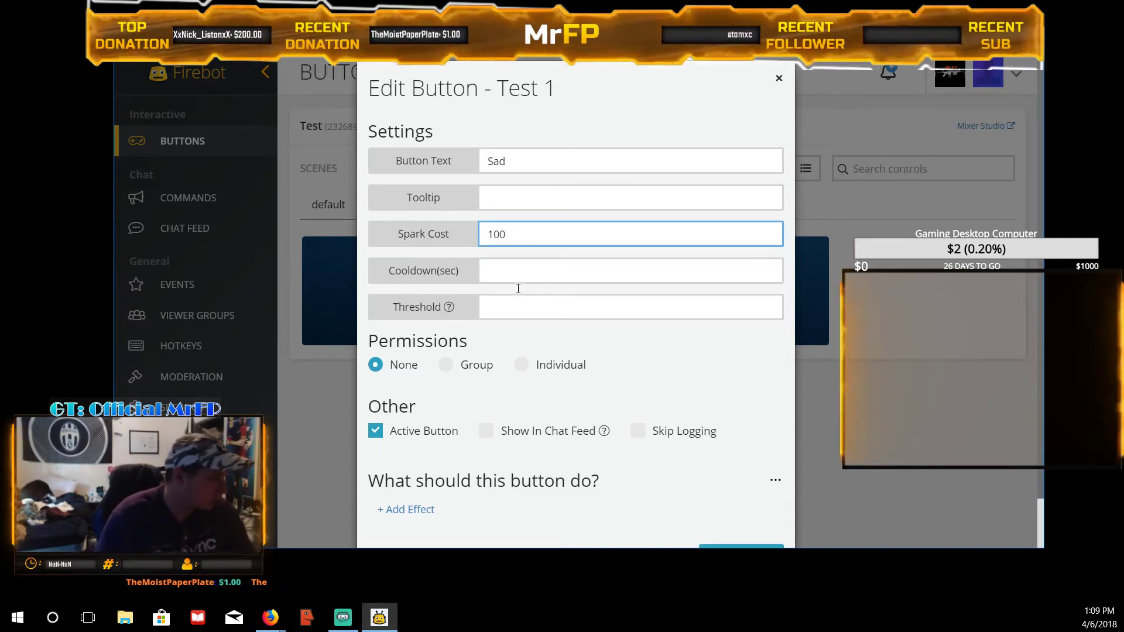
scroll(514, 283, down, 1)
click(505, 223)
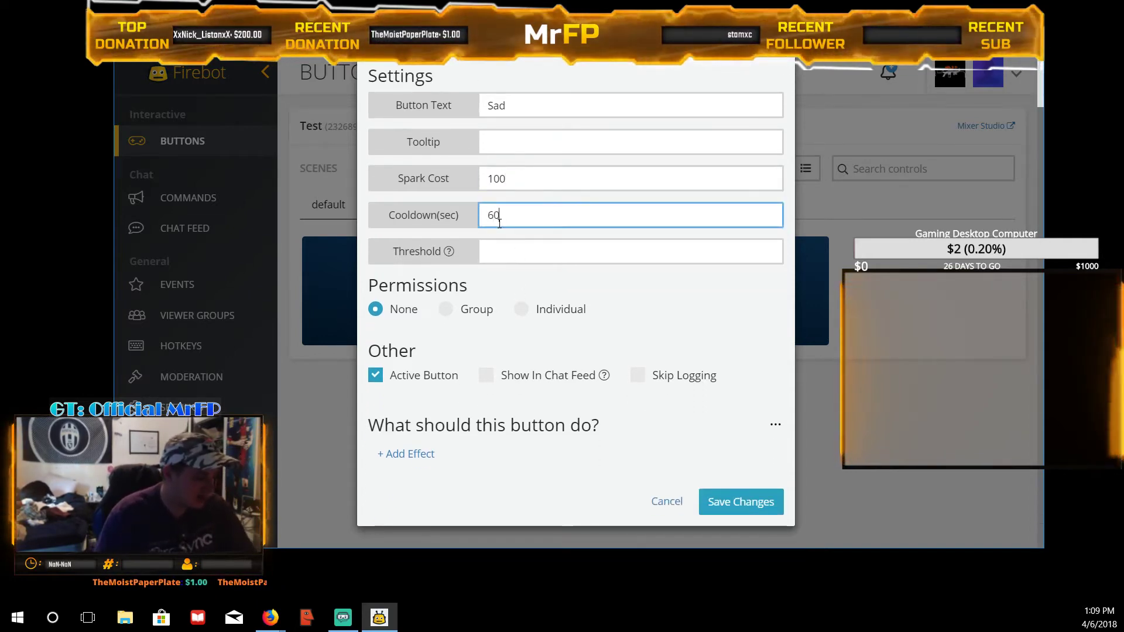
Step: Add a Play Sound effect (Original Yeet.mp3, volume 8) and save the Sad button
click(412, 464)
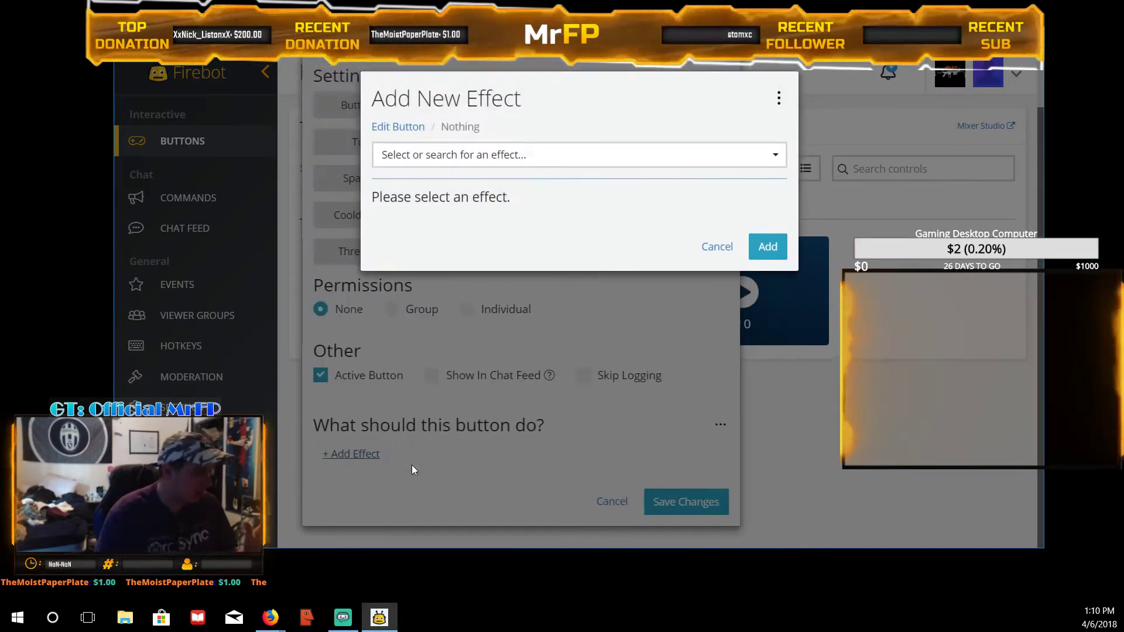
click(606, 161)
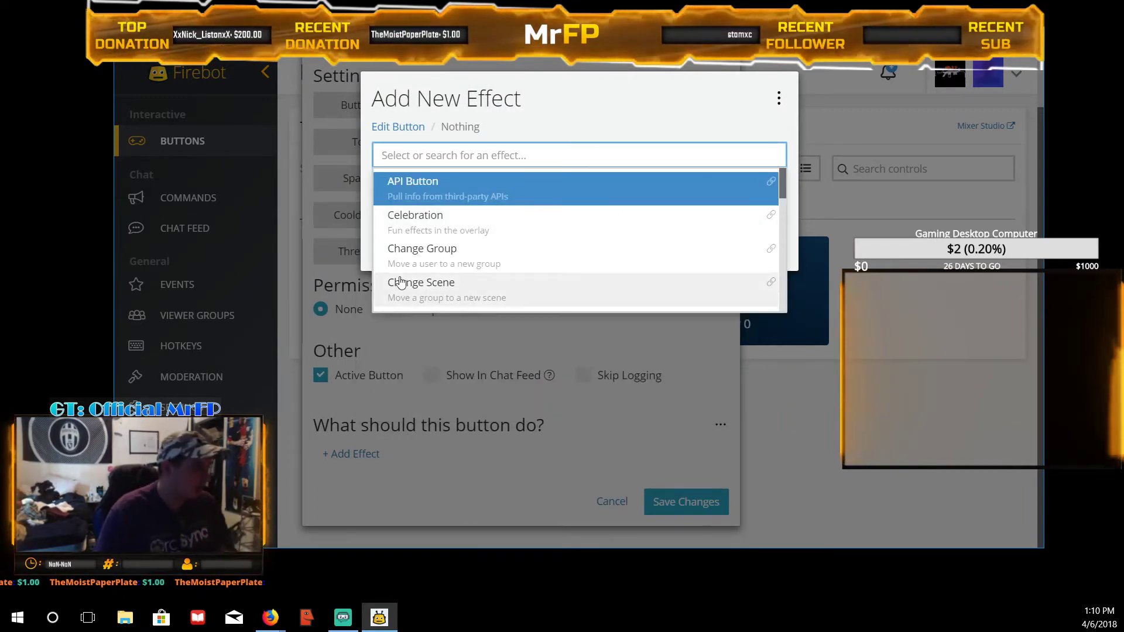
scroll(442, 232, down, 2)
scroll(445, 240, down, 1)
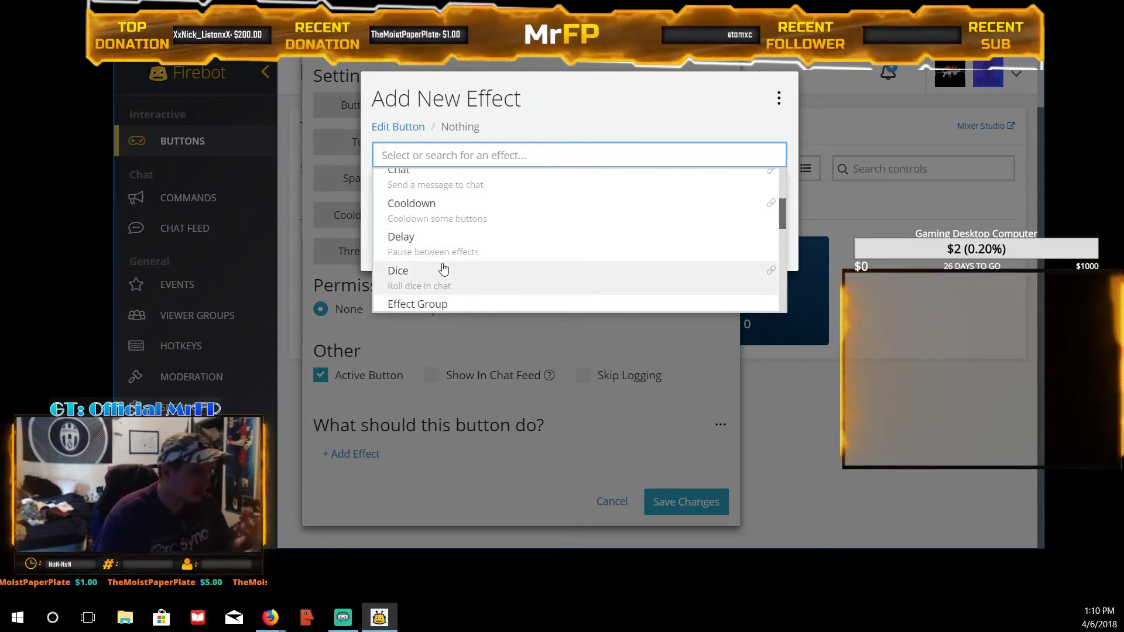
scroll(429, 256, down, 2)
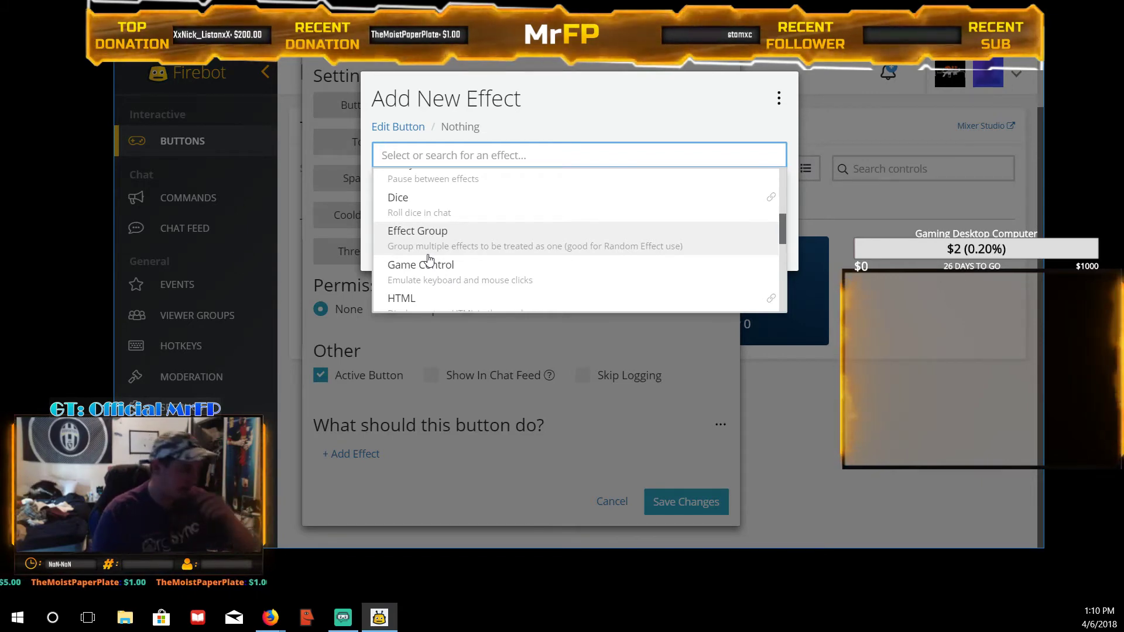
scroll(456, 253, down, 4)
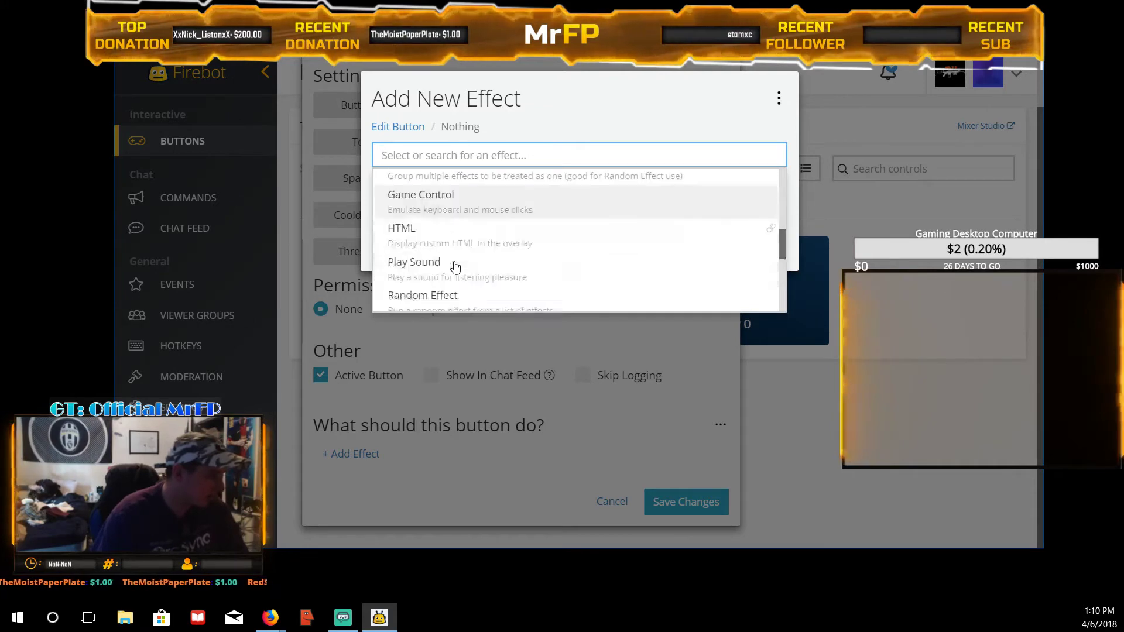
click(449, 208)
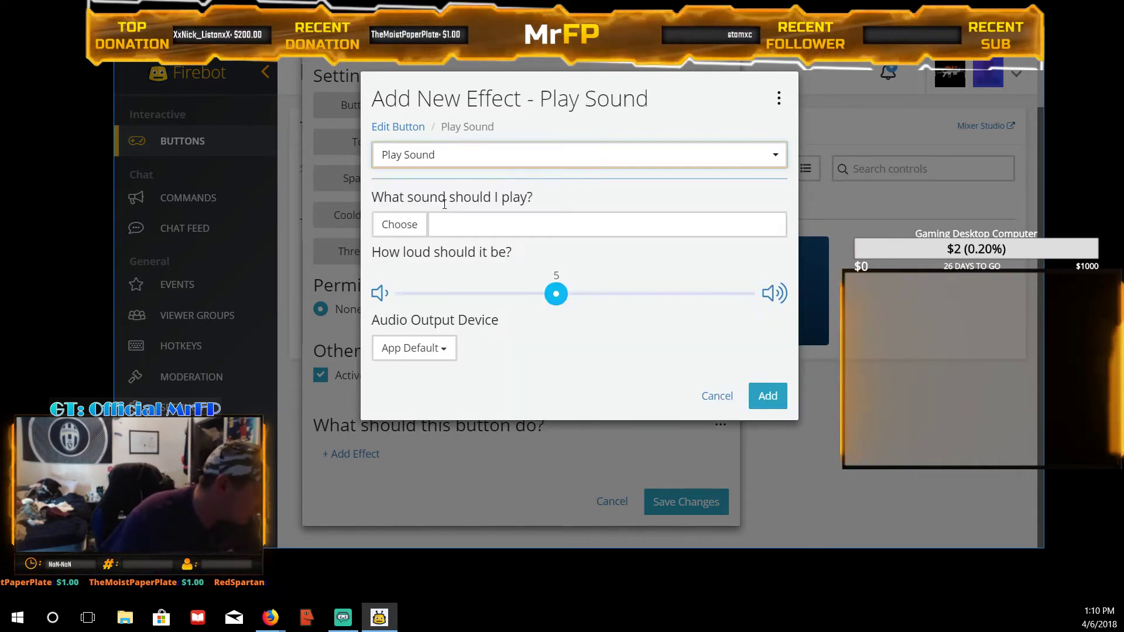
click(632, 233)
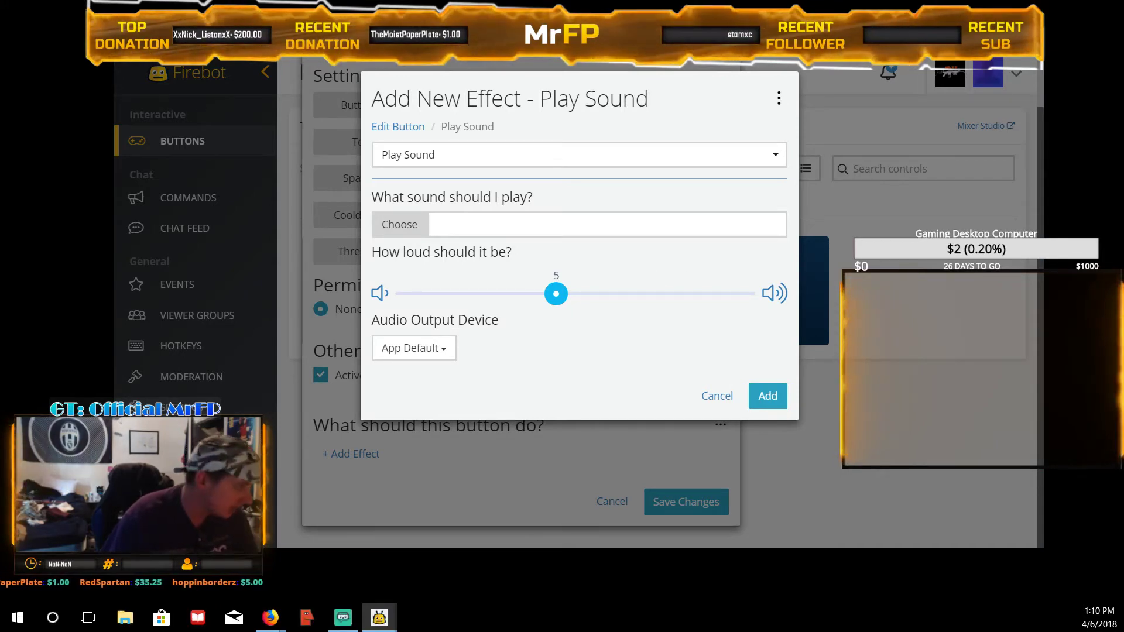
click(676, 292)
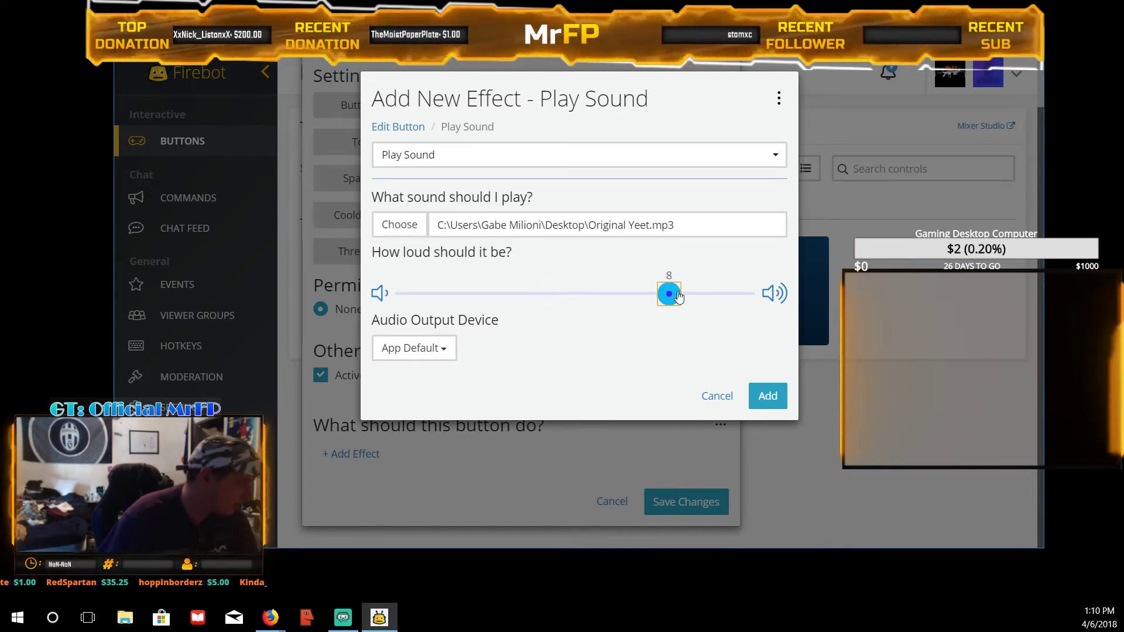
click(771, 396)
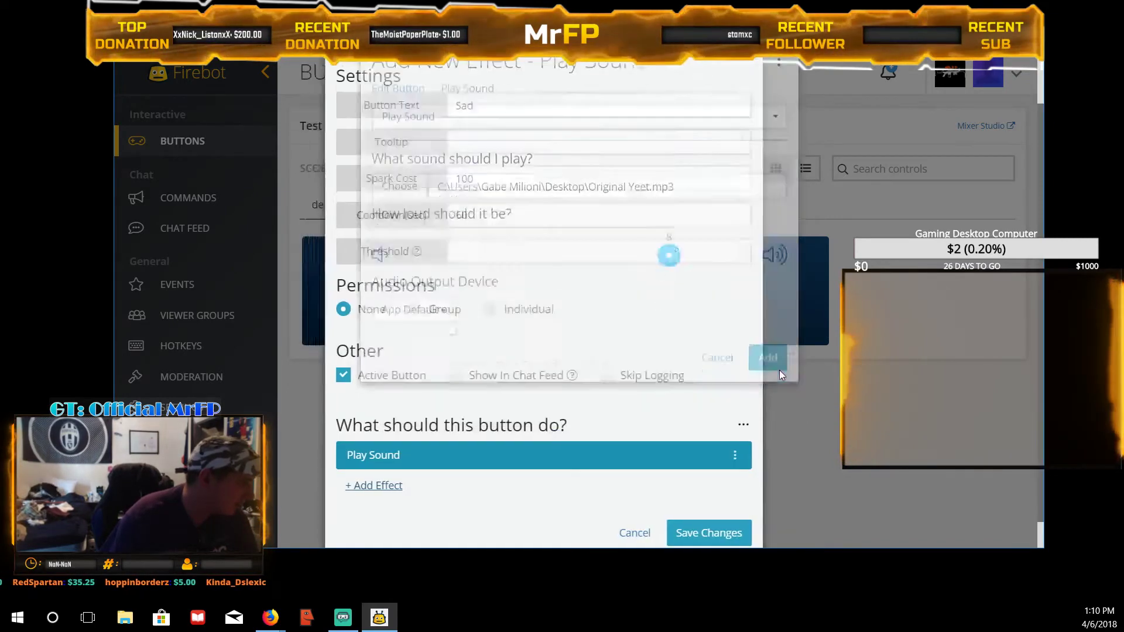
scroll(695, 432, down, 2)
click(735, 511)
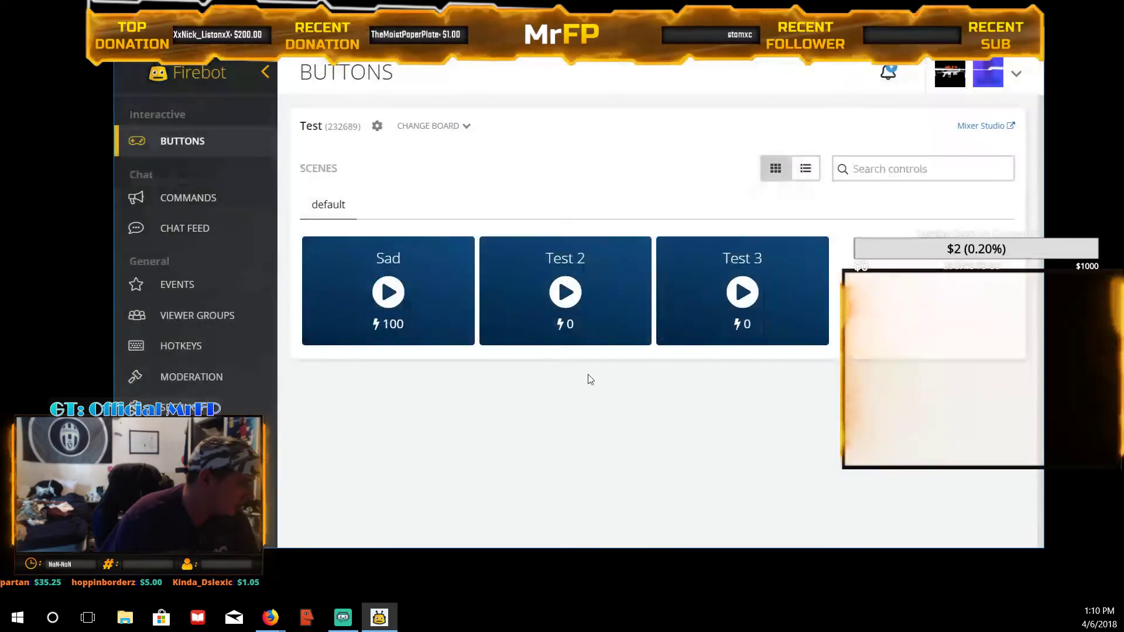
Step: Test the Sad button, then rename Test 2 to Video with 100 sparks and 60-second cooldown
click(389, 291)
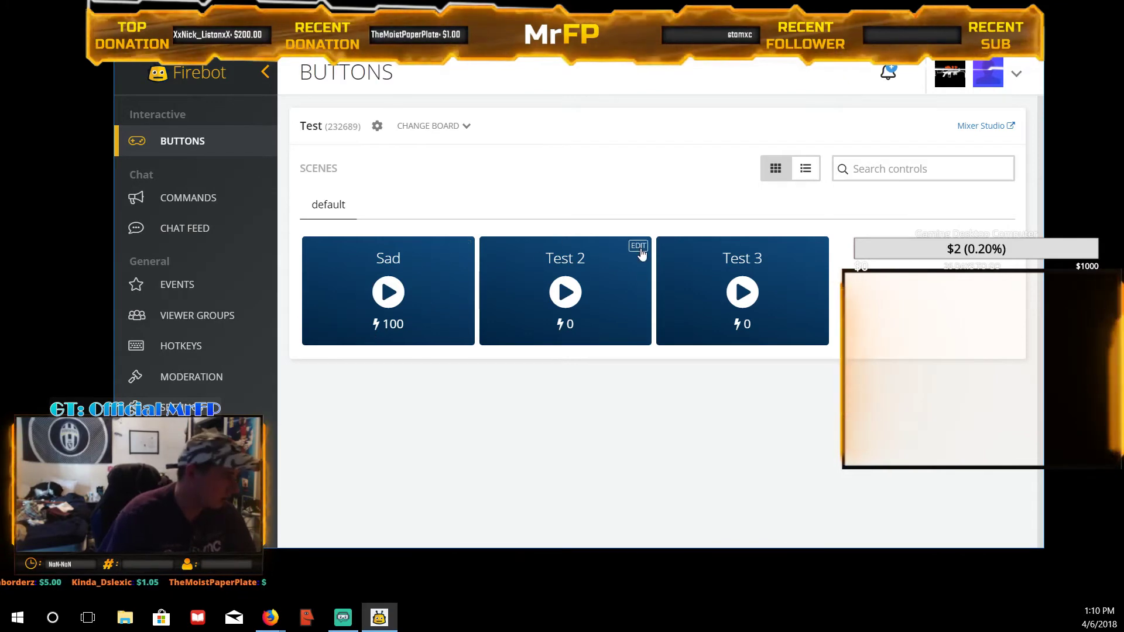
click(639, 246)
double_click(481, 246)
click(512, 286)
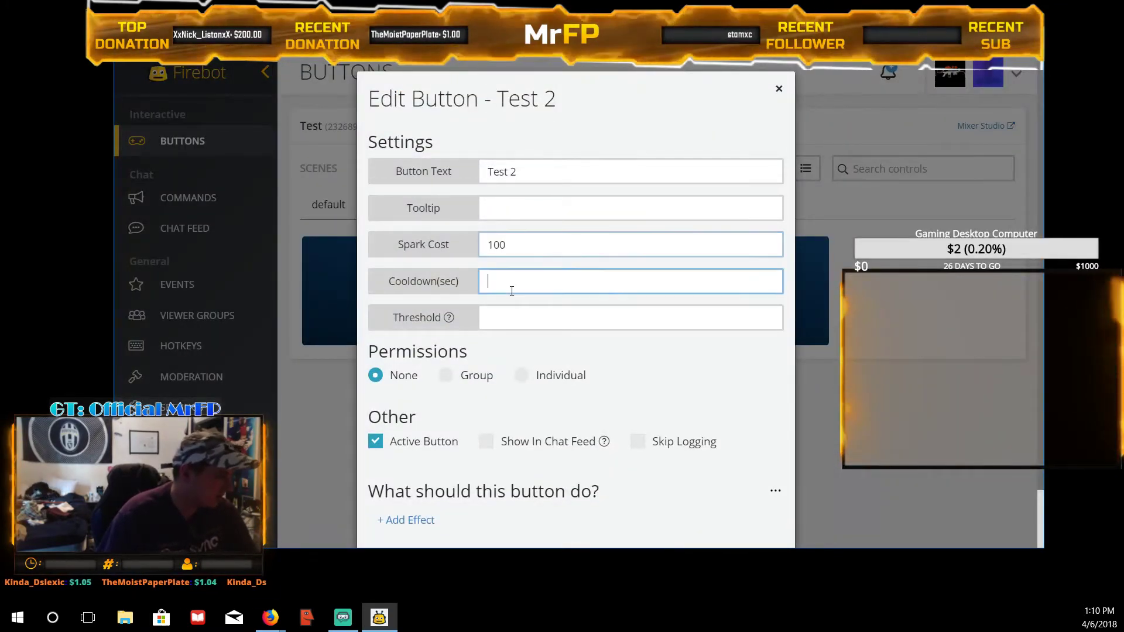
triple_click(533, 172)
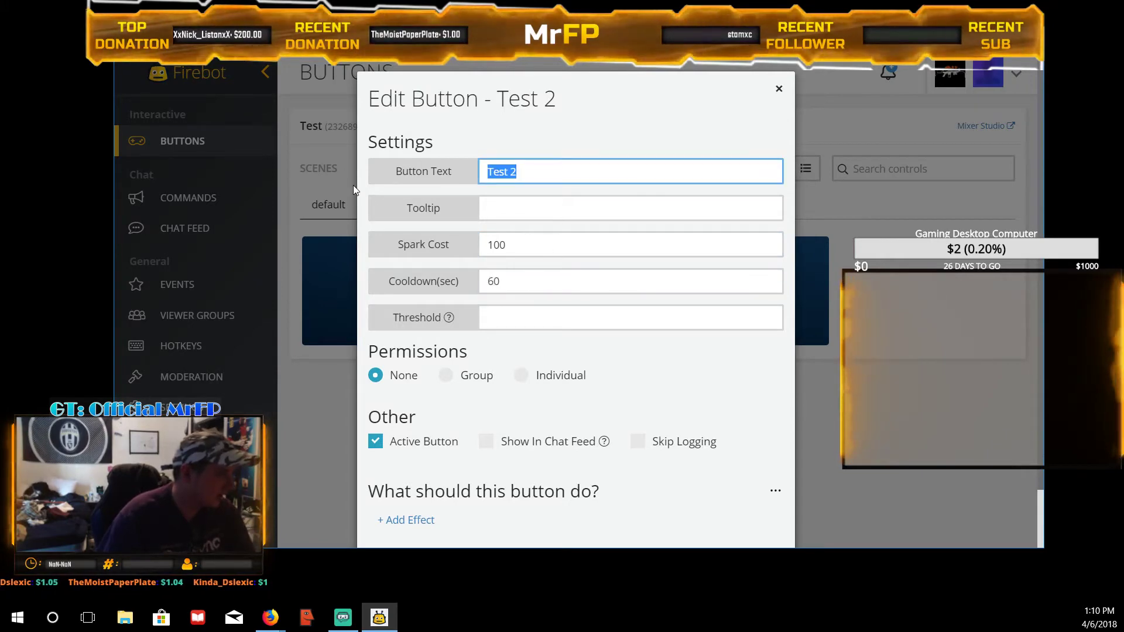
text(Video)
scroll(406, 325, down, 1)
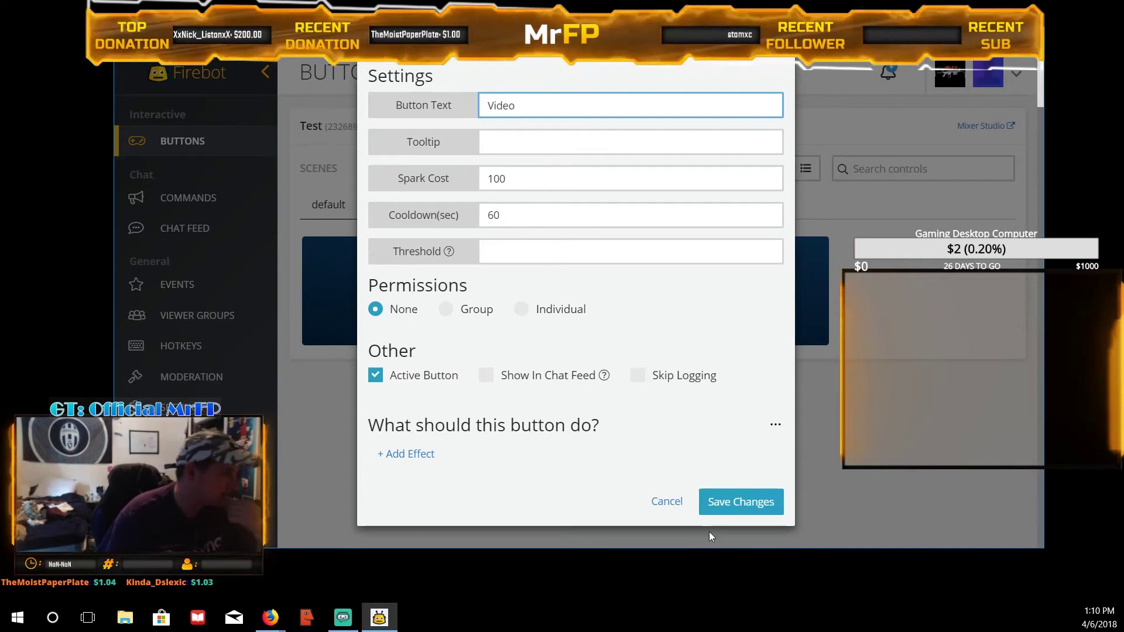
Step: Add a Chat effect to the Video button that posts POOPER SCOOPER
click(407, 454)
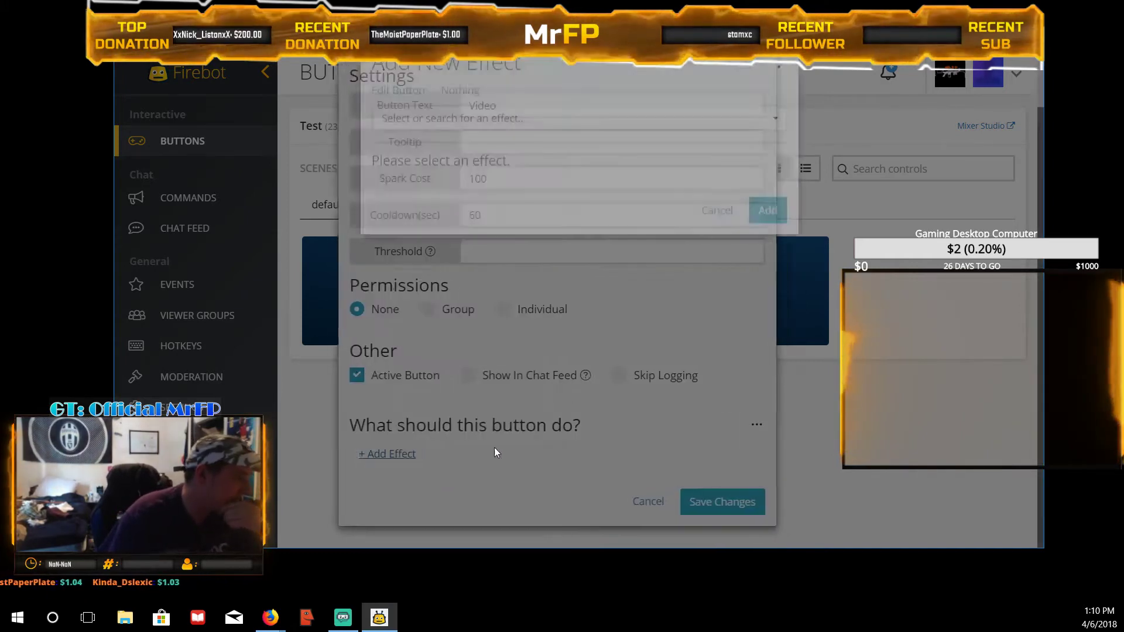
scroll(579, 233, down, 3)
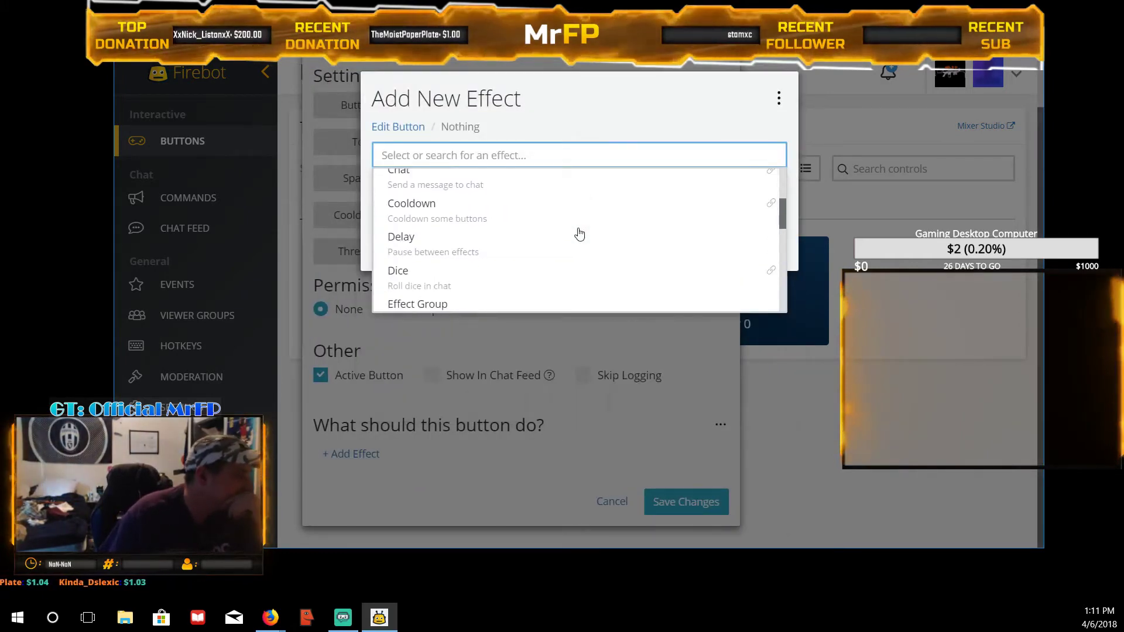
scroll(483, 253, up, 2)
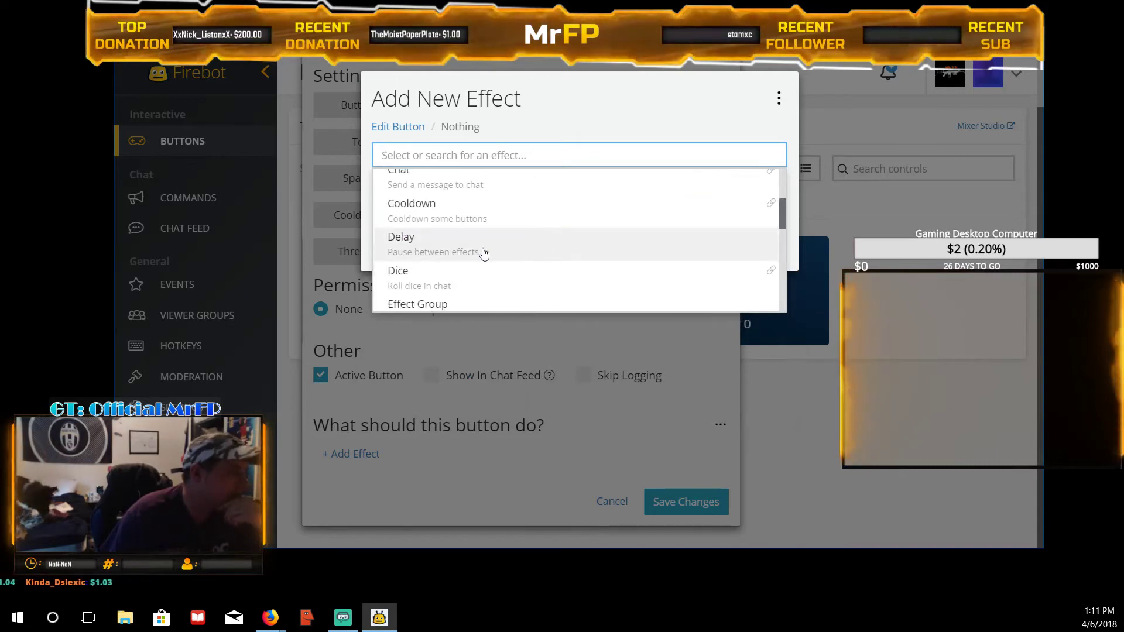
click(455, 192)
click(519, 302)
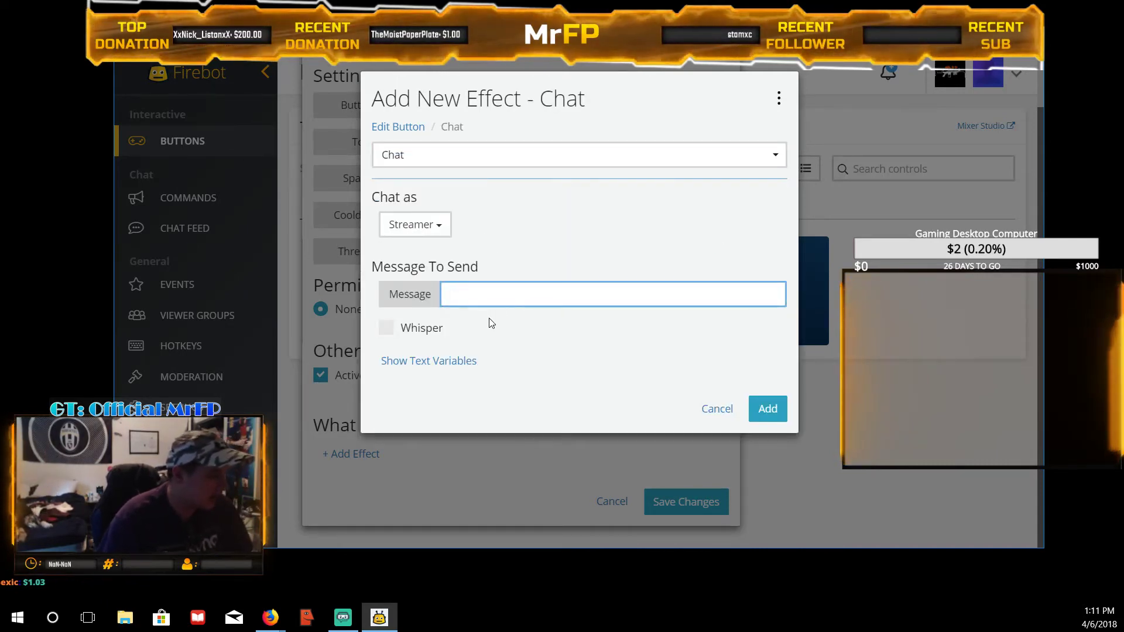
text(POOPER SCO)
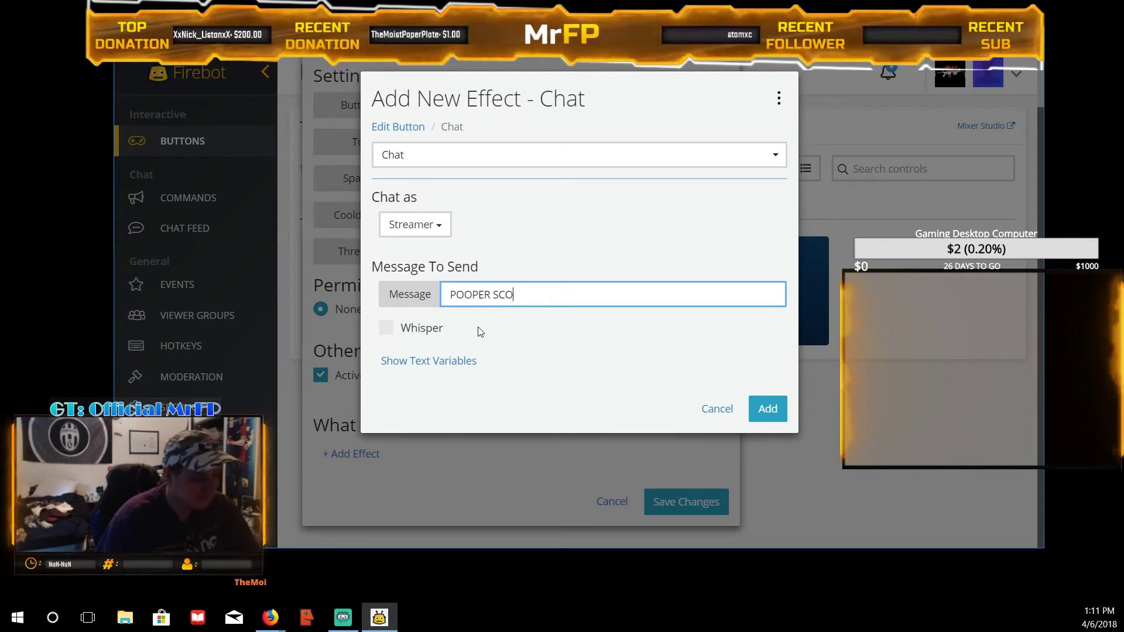
text(OPER)
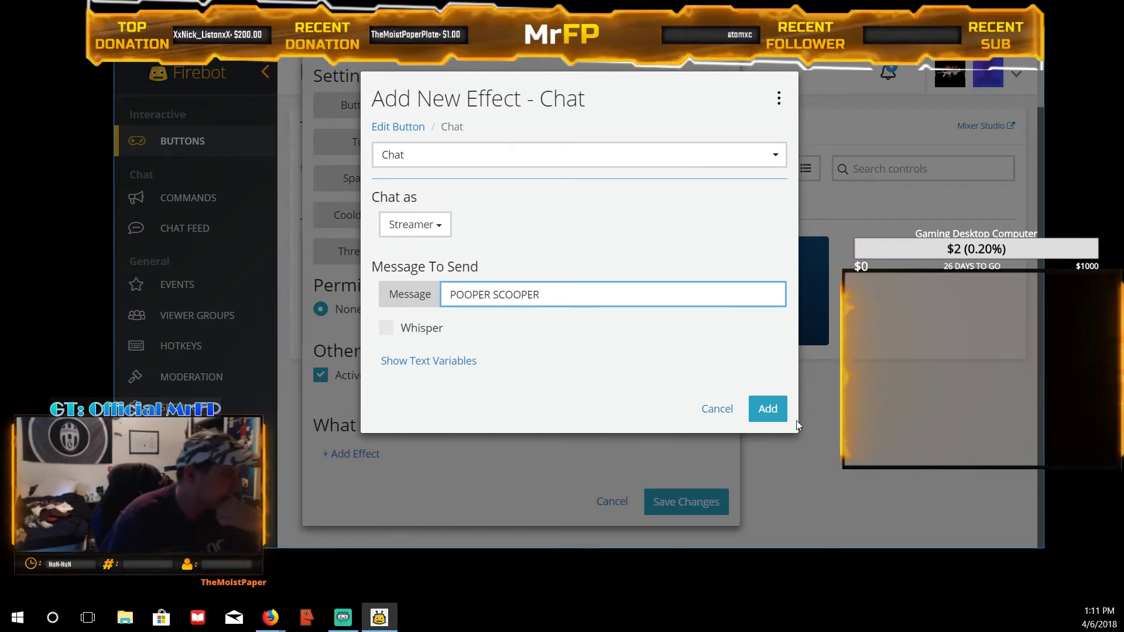
click(772, 415)
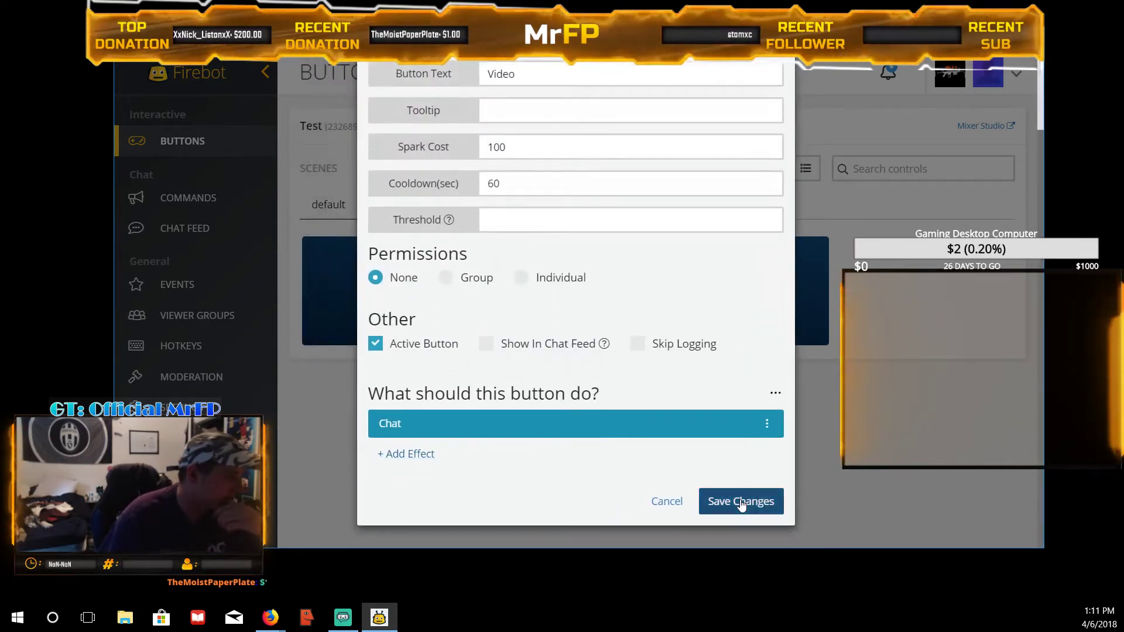
Step: Save the Video button, then trigger Sad once and Video twice to test them
click(741, 503)
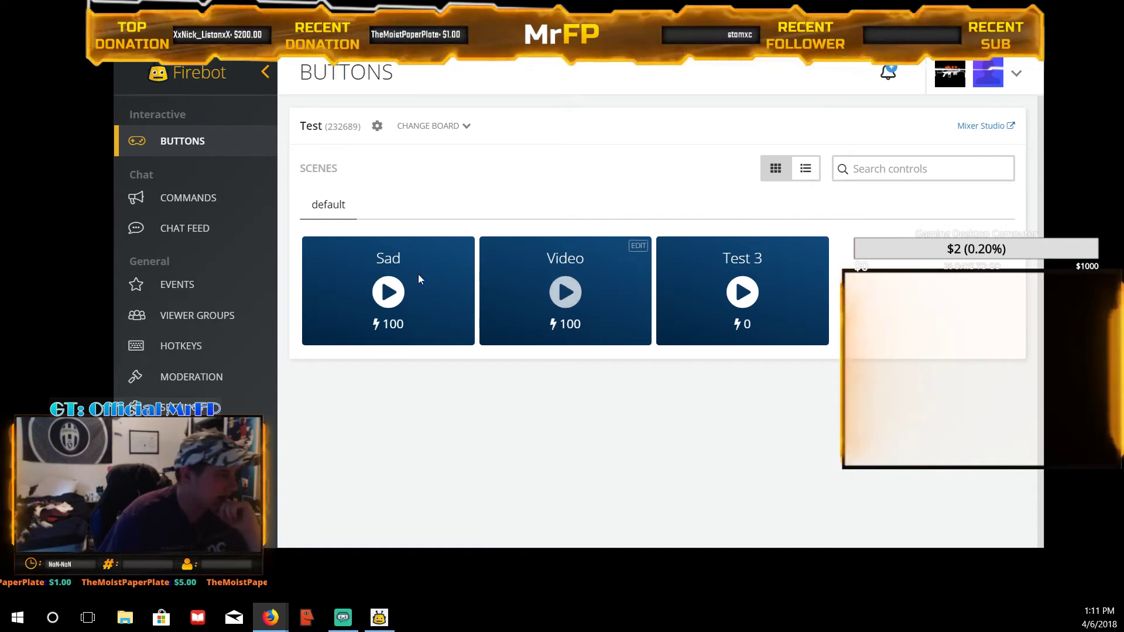
click(388, 292)
click(565, 292)
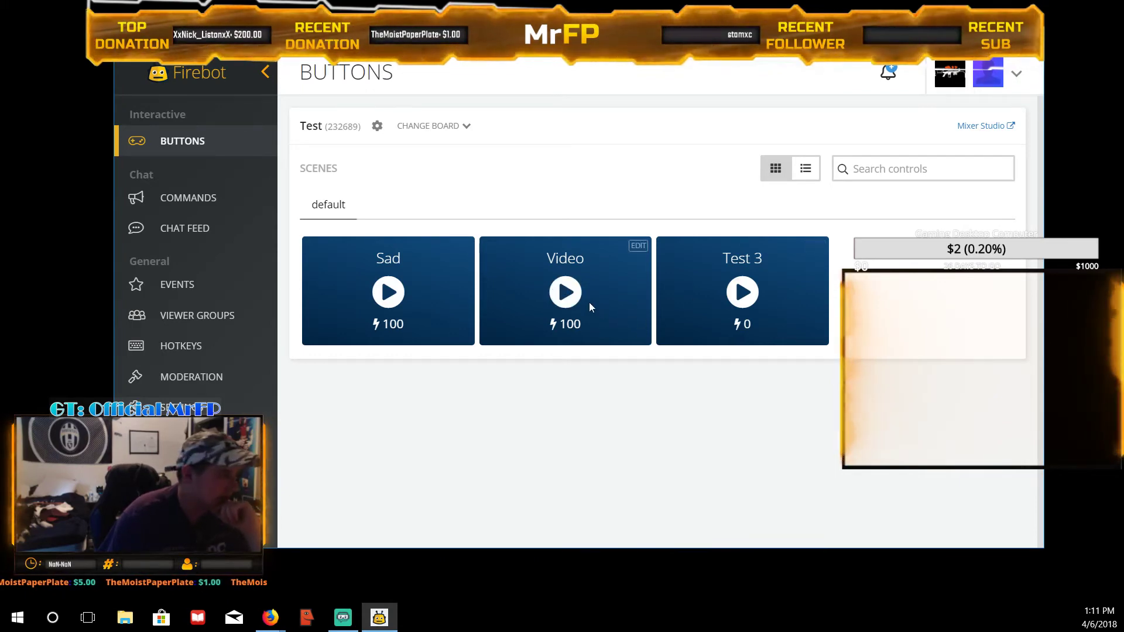
click(569, 307)
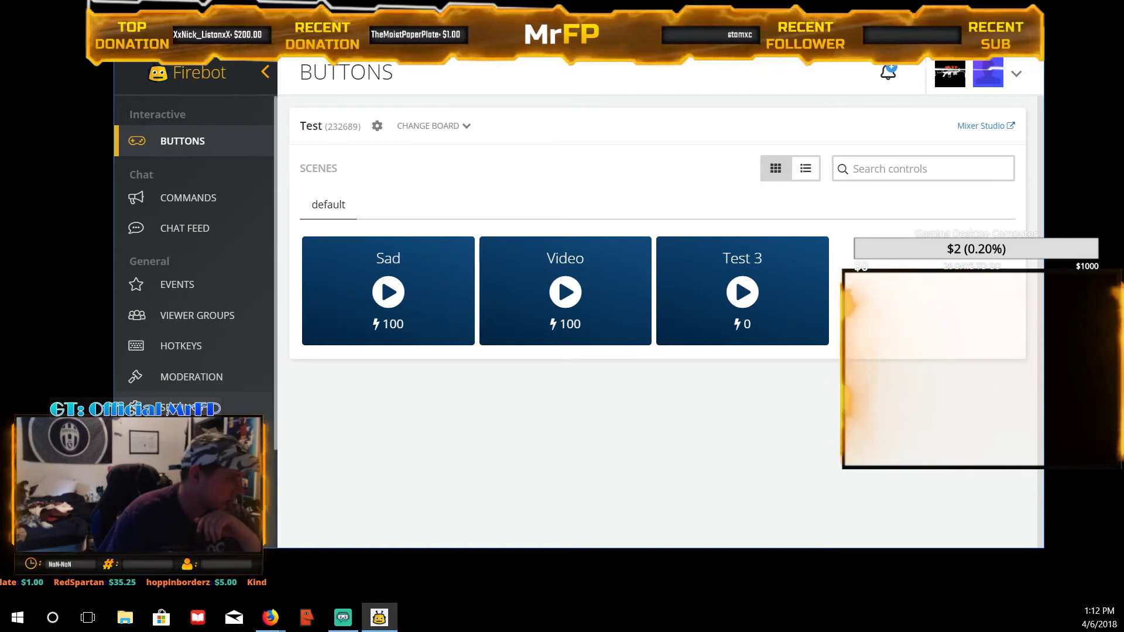
Step: Open Firebot Settings and browse the Interactive, Chat and Overlay pages
click(176, 408)
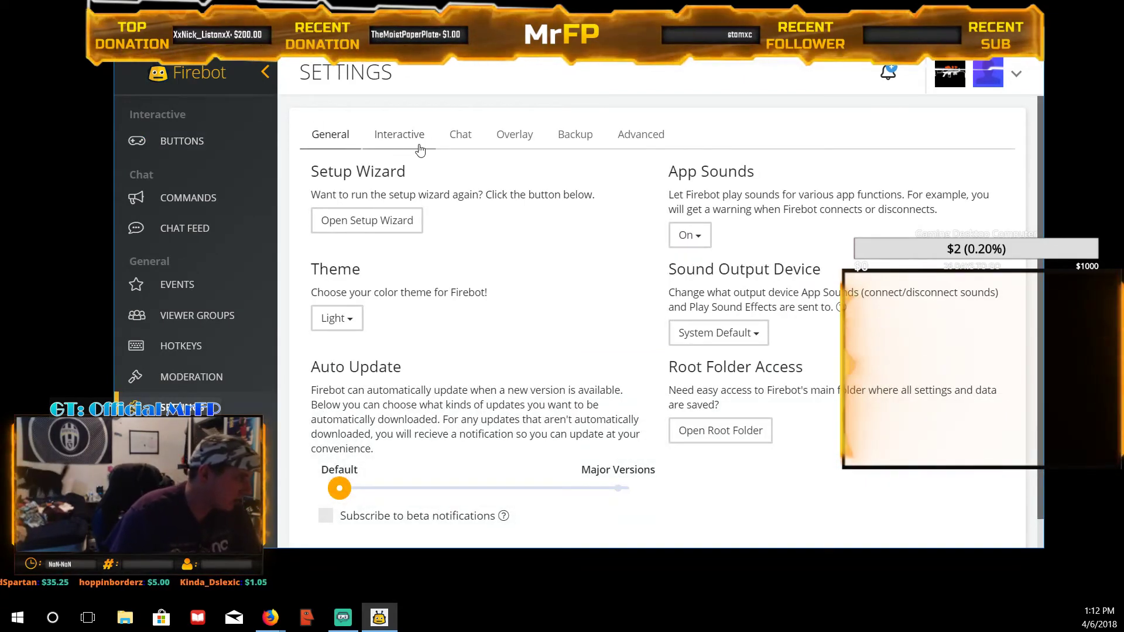
click(400, 135)
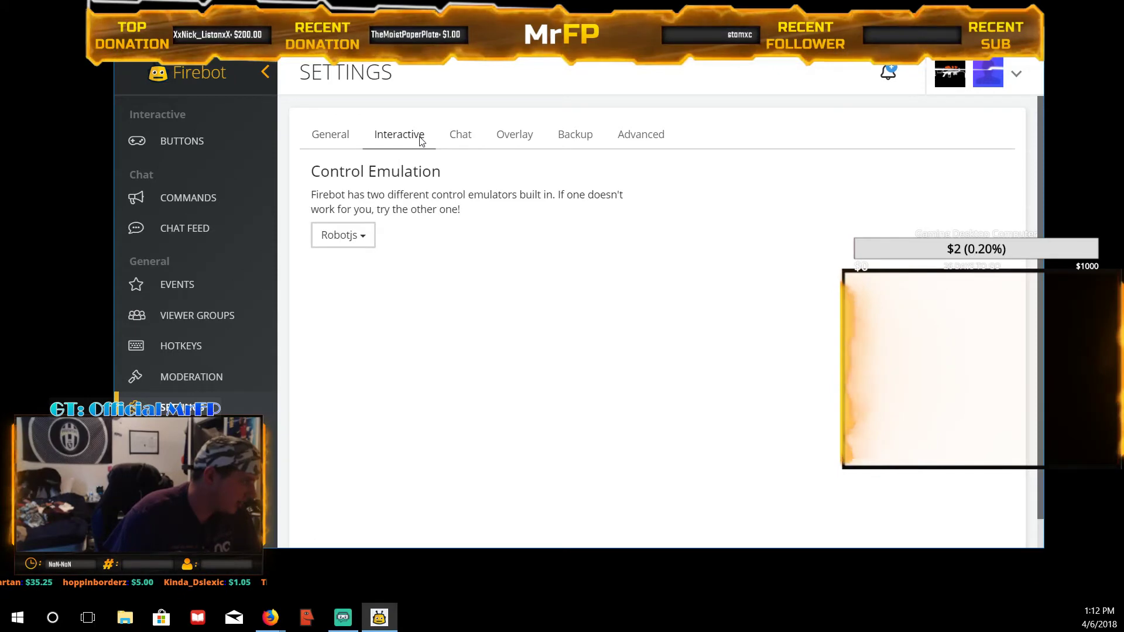
click(460, 151)
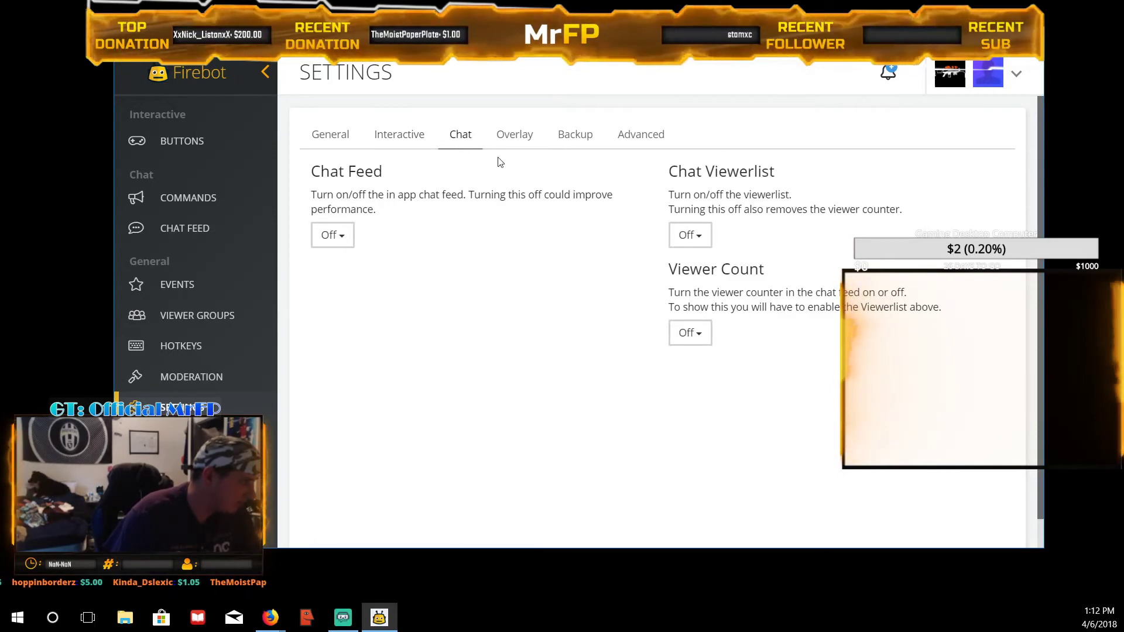
click(515, 135)
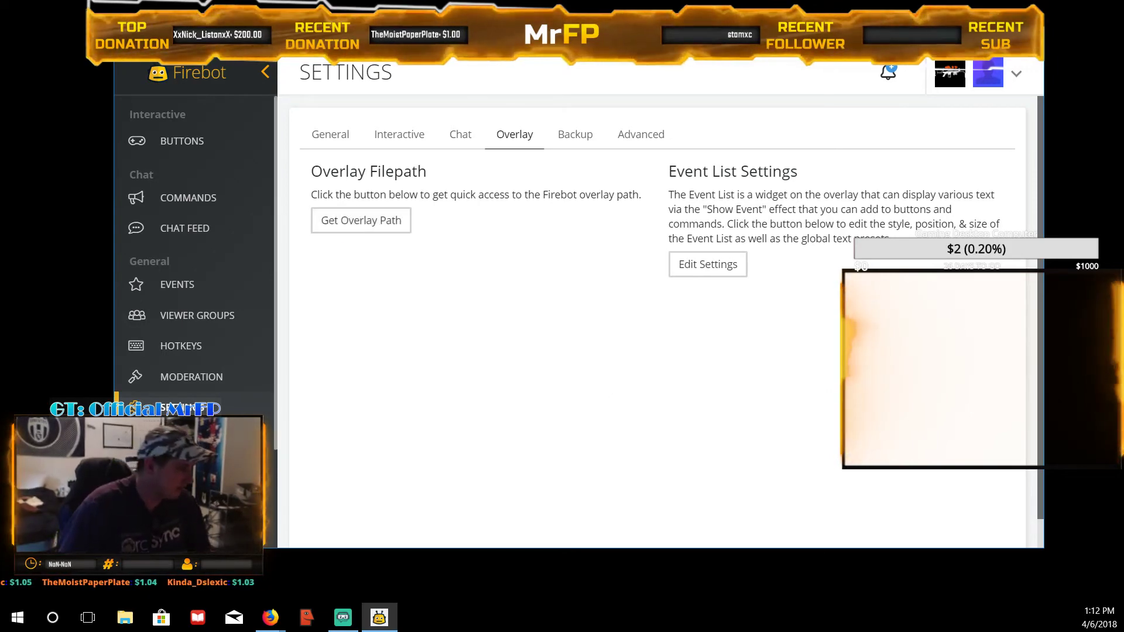
Step: Check the POOPER SCOOPER message in maximized Mixer chat, then fire Video again from Firebot
click(182, 141)
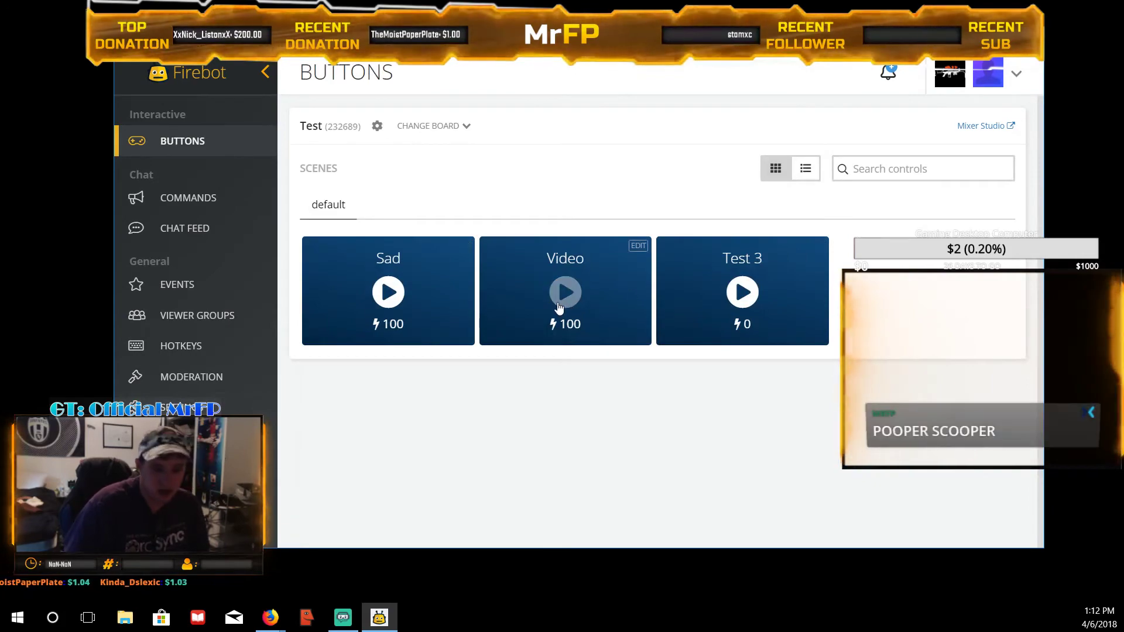
key(alt+Tab)
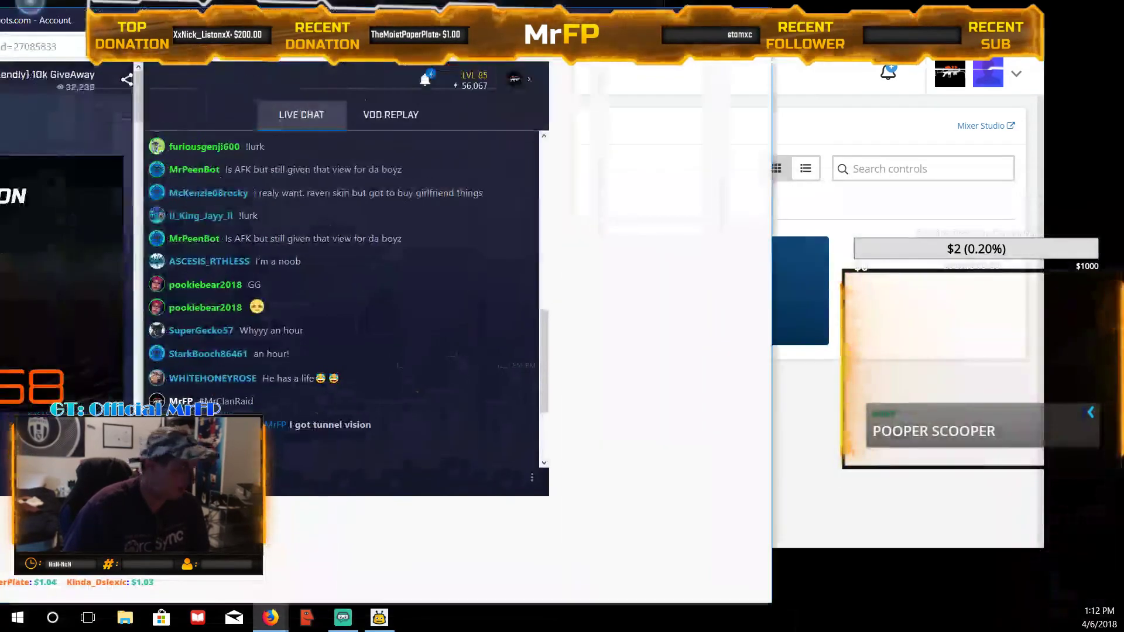
key(super+Up)
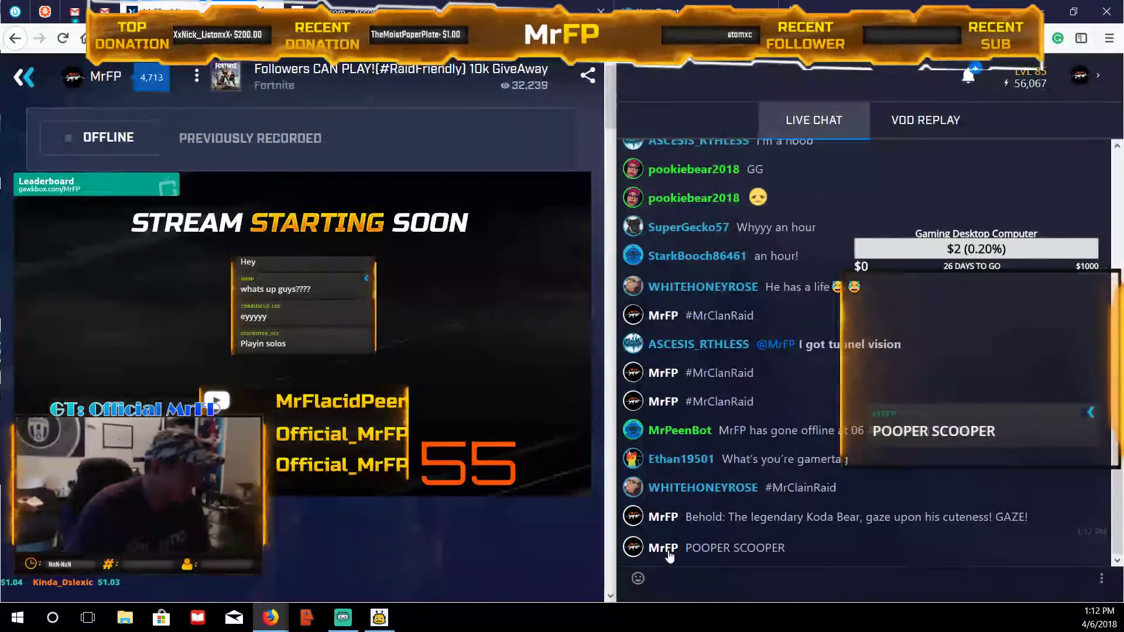
drag(796, 539, 662, 550)
click(380, 618)
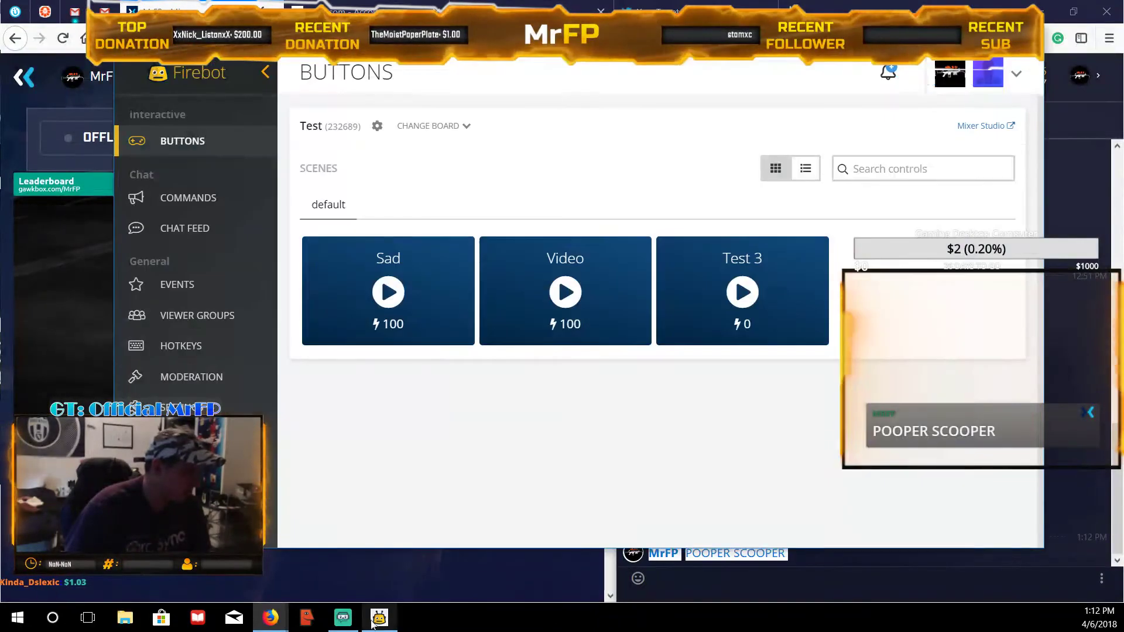
click(571, 290)
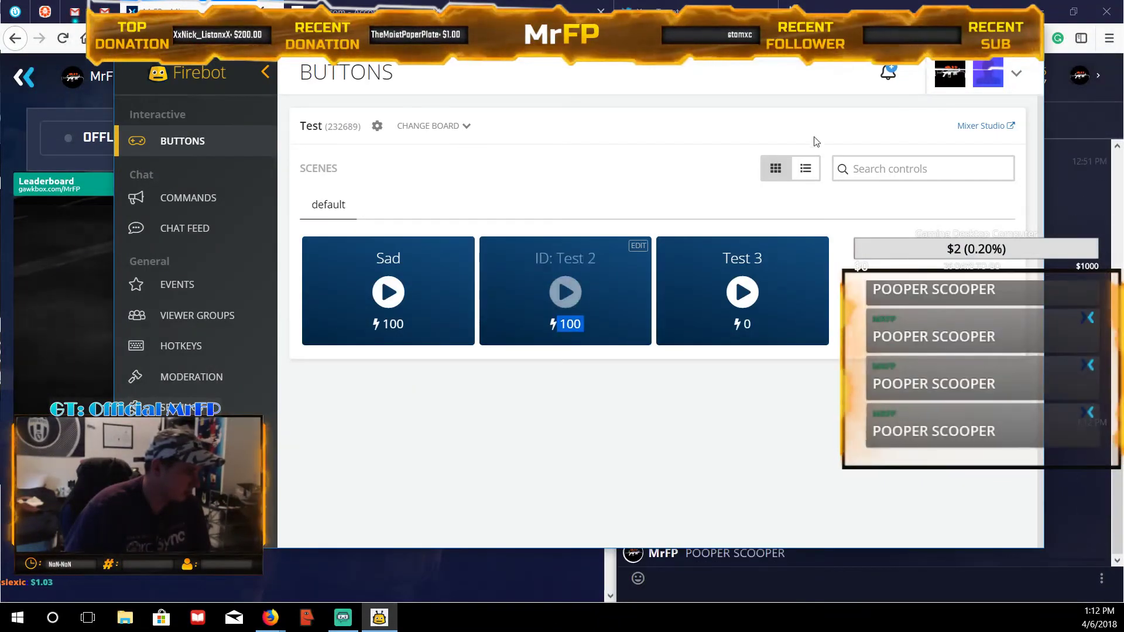